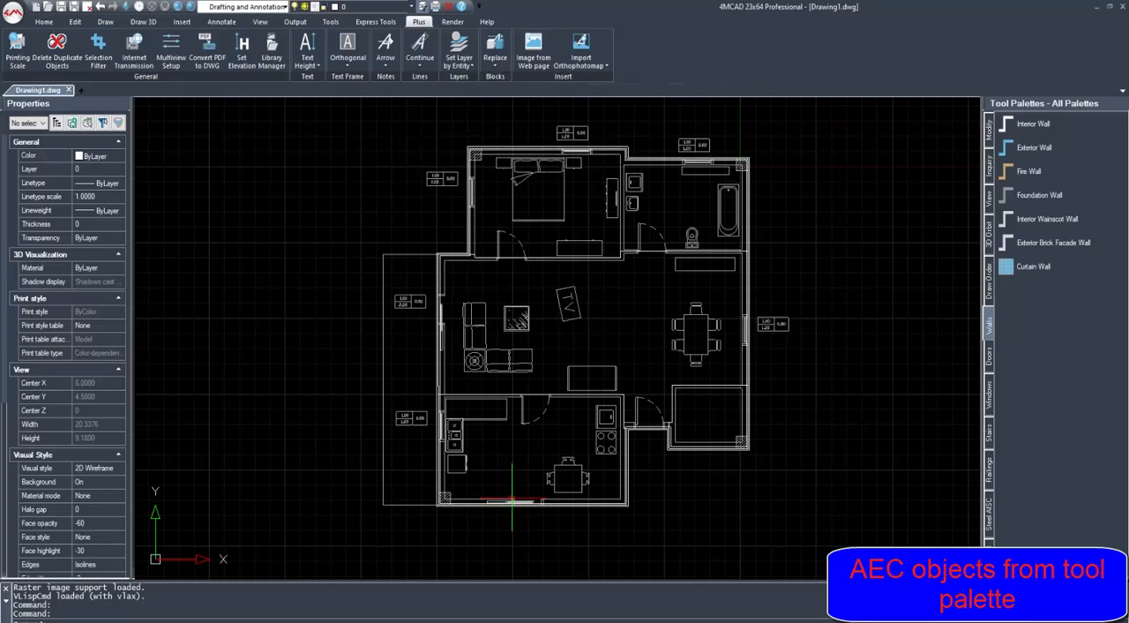
# - Examine the exterior walls of the floor plan in 3D, in both wireframe and shaded display
pyautogui.click(125, 6)
pyautogui.keyDown('shift'); pyautogui.moveTo(615, 443); pyautogui.dragTo(596, 430, button='middle'); pyautogui.keyUp('shift')
pyautogui.scroll(1, 559, 439)
pyautogui.scroll(-1, 558, 439)
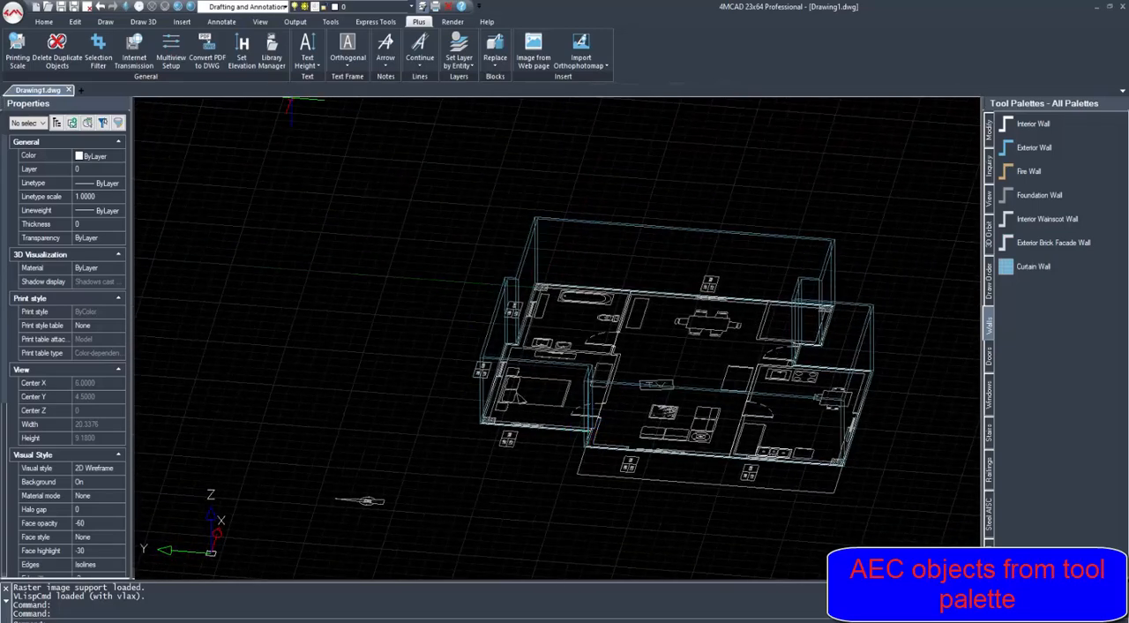
pyautogui.click(190, 7)
pyautogui.moveTo(568, 326)
pyautogui.keyDown('shift'); pyautogui.mouseDown(button='middle')
pyautogui.moveTo(833, 337)
pyautogui.moveTo(833, 406)
pyautogui.mouseUp(button='middle'); pyautogui.keyUp('shift')
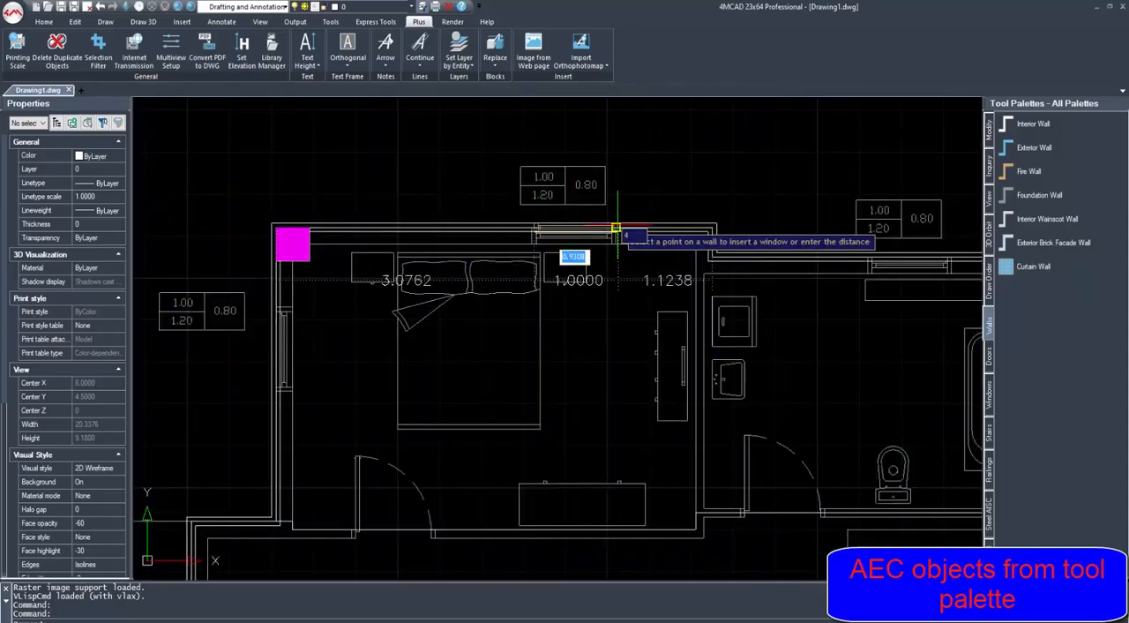
# - Insert 1.00-wide windows in the exterior walls above the bedroom and the bathroom, at the openings drawn in the plan
pyautogui.press('Escape')
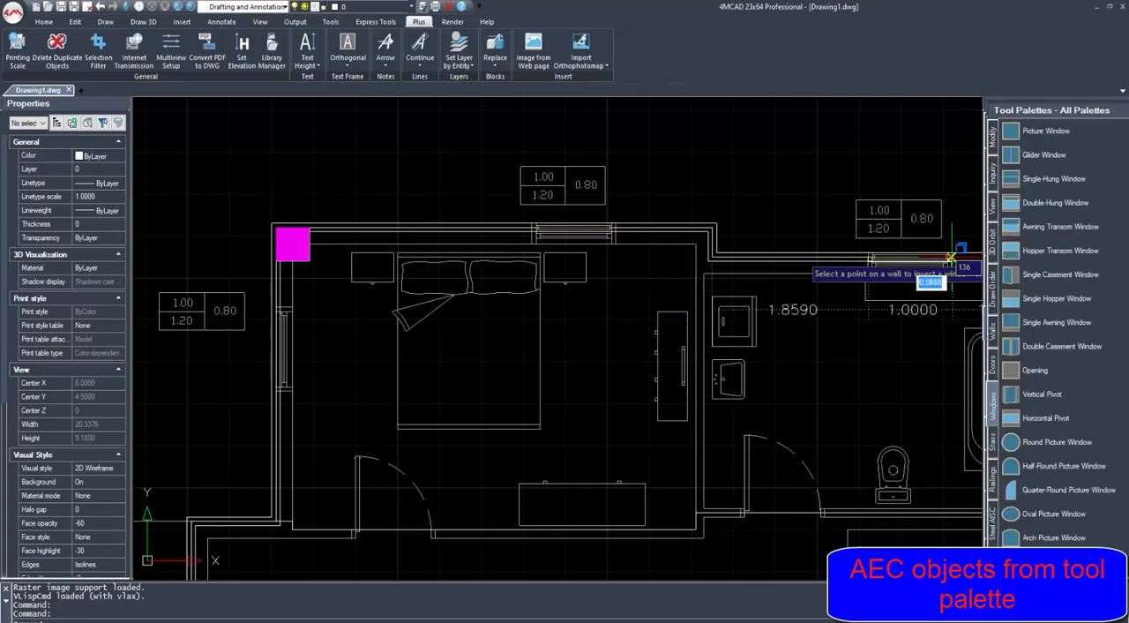
pyautogui.scroll(3, 950, 257)
pyautogui.scroll(1, 950, 258)
pyautogui.click(950, 259)
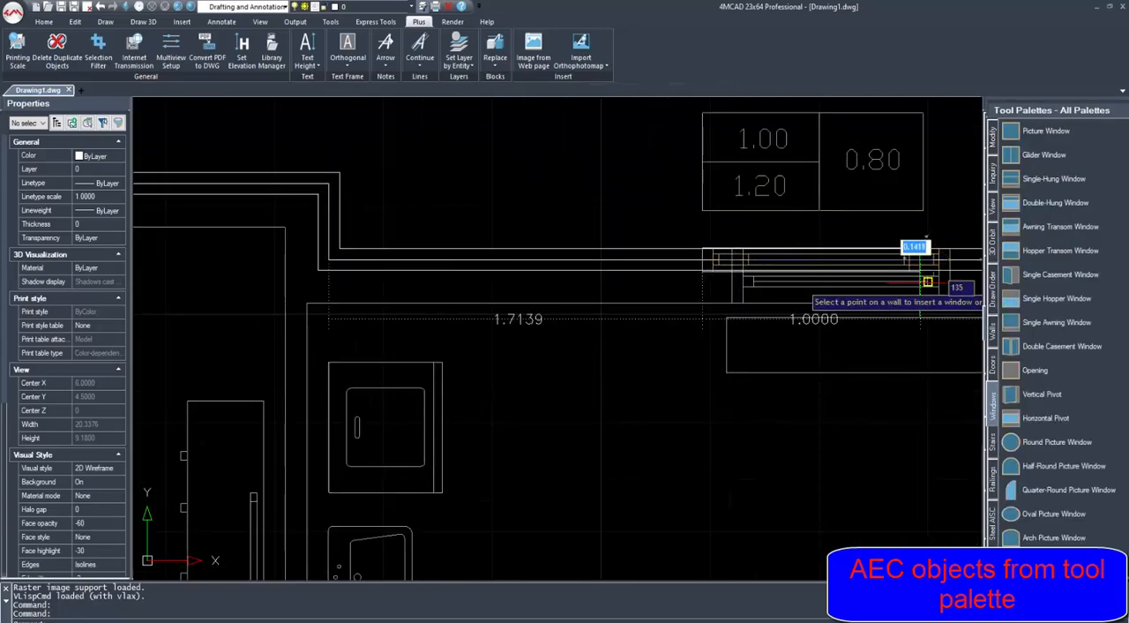
pyautogui.scroll(-6, 877, 309)
pyautogui.press('Escape')
# - Insert a 1.00-wide window in the exterior wall beside the dining table, snapped to the opening drawn in the plan
pyautogui.moveTo(877, 309); pyautogui.dragTo(785, 192, button='middle')
pyautogui.moveTo(856, 458); pyautogui.dragTo(842, 283, button='middle')
pyautogui.scroll(2, 845, 288)
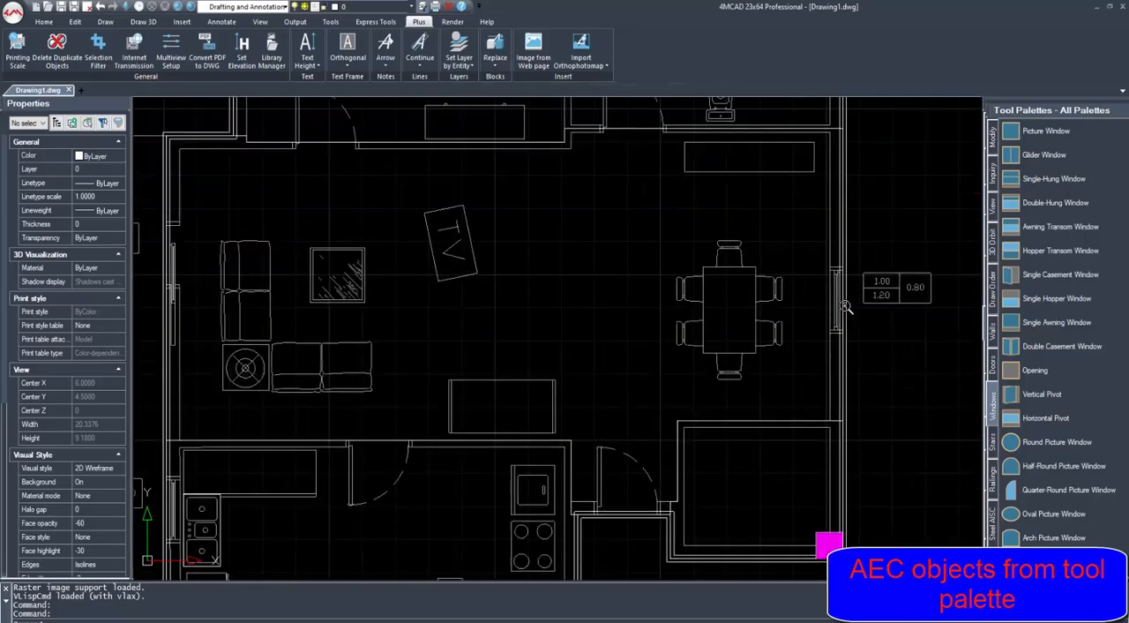
pyautogui.click(844, 288)
pyautogui.scroll(2, 837, 325)
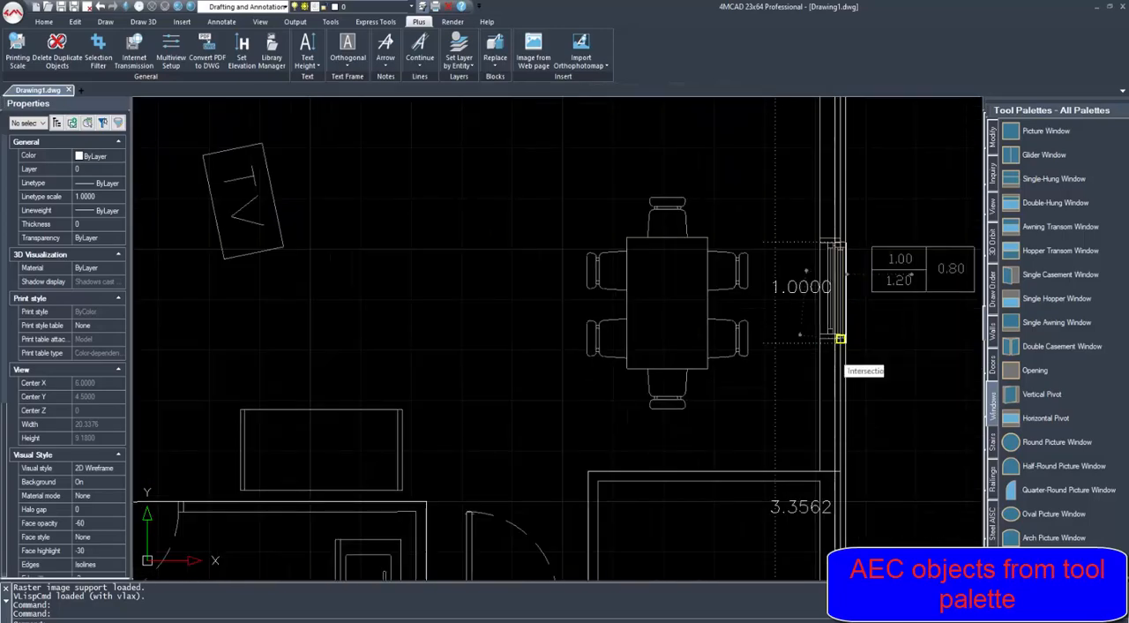
pyautogui.scroll(-5, 809, 335)
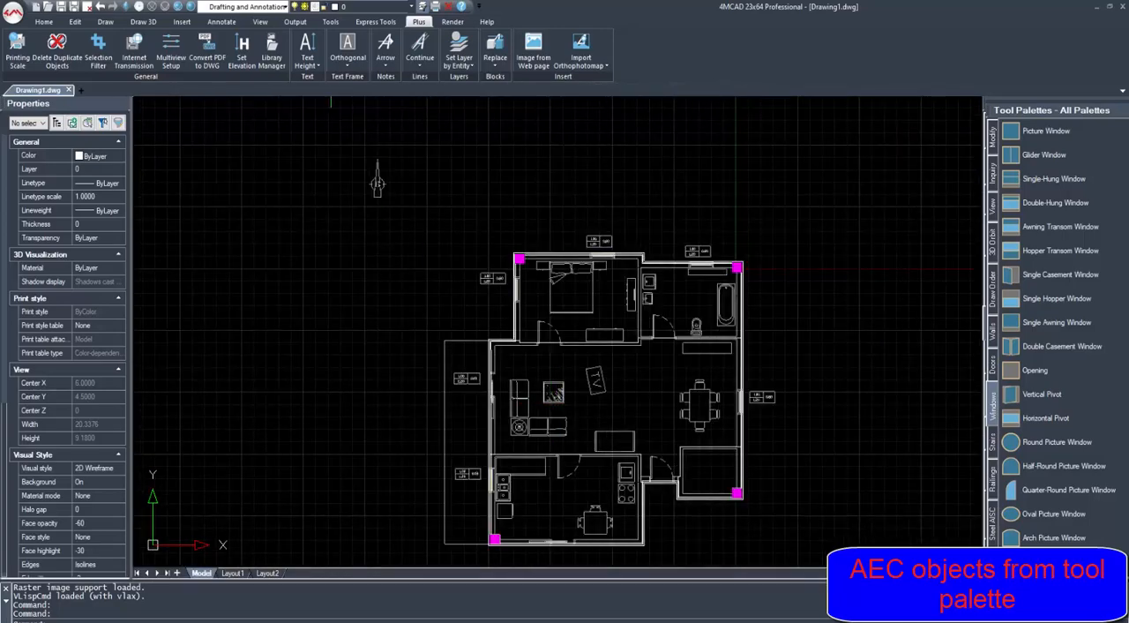
# - Examine the inserted windows in a shaded 3D view of the building
pyautogui.click(178, 6)
pyautogui.keyDown('shift'); pyautogui.moveTo(650, 346); pyautogui.dragTo(843, 326, button='middle'); pyautogui.keyUp('shift')
pyautogui.click(190, 6)
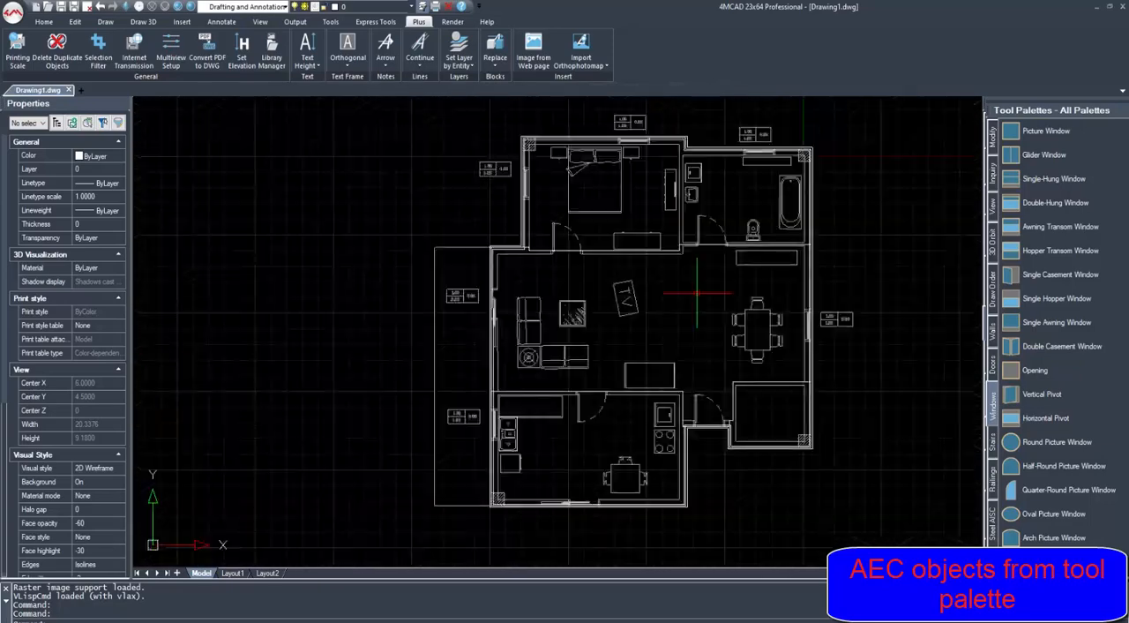
# - Convert the partition lines below the bedroom and bathroom, above the kitchen and around the small corner room into Interior Wall objects
pyautogui.click(992, 331)
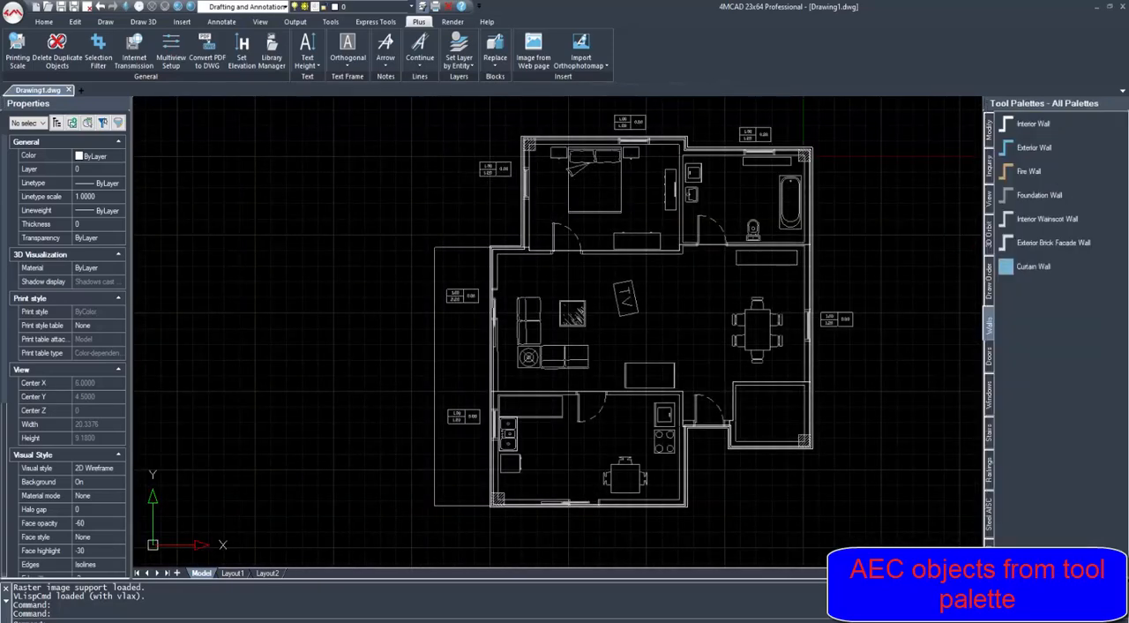
pyautogui.click(1032, 125)
pyautogui.click(561, 251)
pyautogui.click(569, 391)
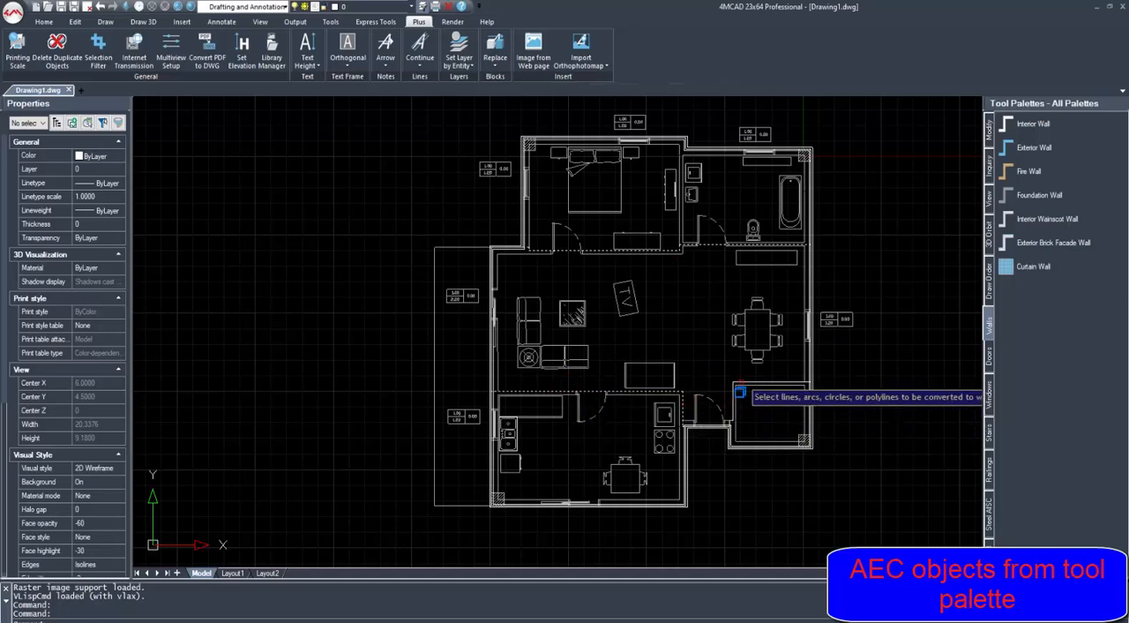
pyautogui.scroll(-1, 706, 390)
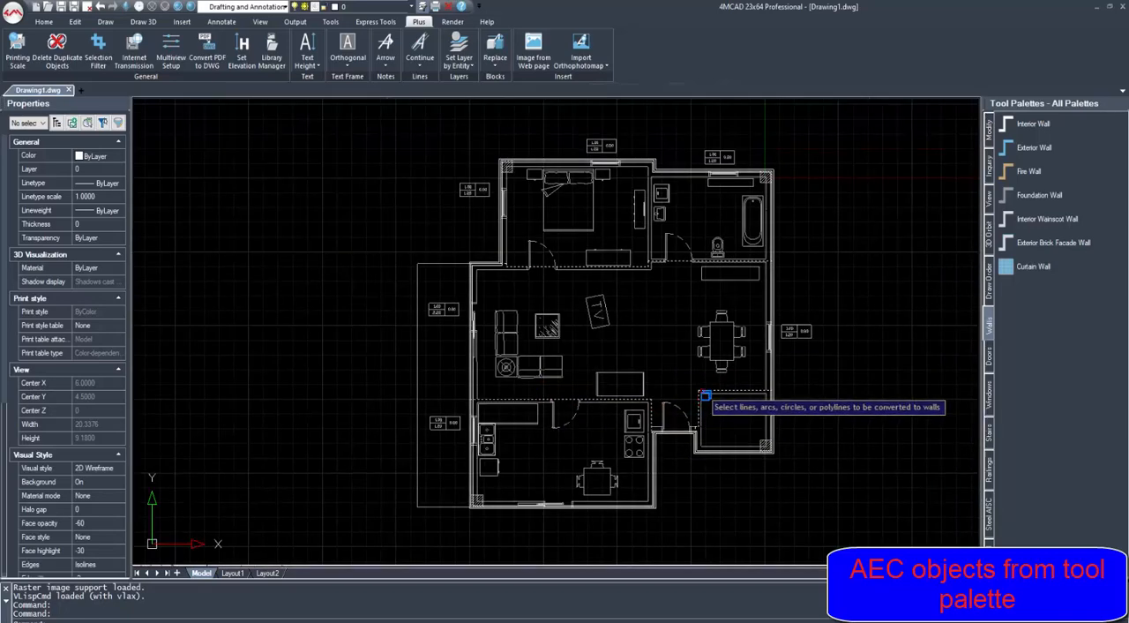
pyautogui.press('Return')
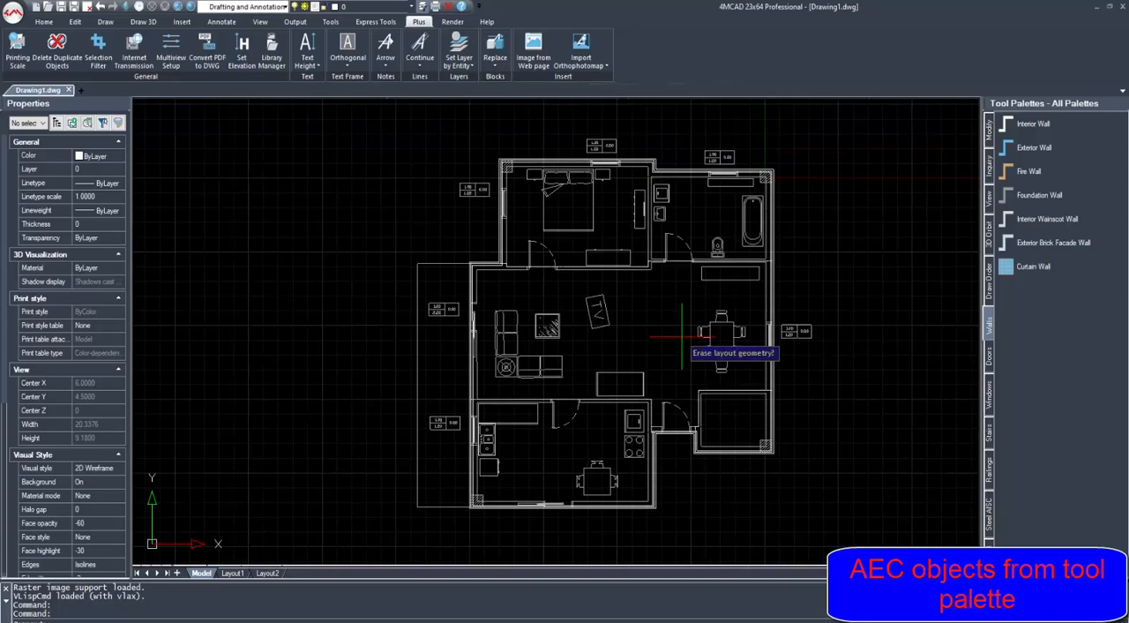
pyautogui.press('Return')
# - Examine the interior walls, doors and windows in 3D from several angles, in shaded and wireframe display
pyautogui.moveTo(610, 311); pyautogui.dragTo(687, 262, button='middle')
pyautogui.click(190, 6)
pyautogui.scroll(-3, 575, 253)
pyautogui.moveTo(511, 415)
pyautogui.keyDown('shift'); pyautogui.mouseDown(button='middle')
pyautogui.moveTo(565, 291)
pyautogui.moveTo(924, 288)
pyautogui.mouseUp(button='middle'); pyautogui.keyUp('shift')
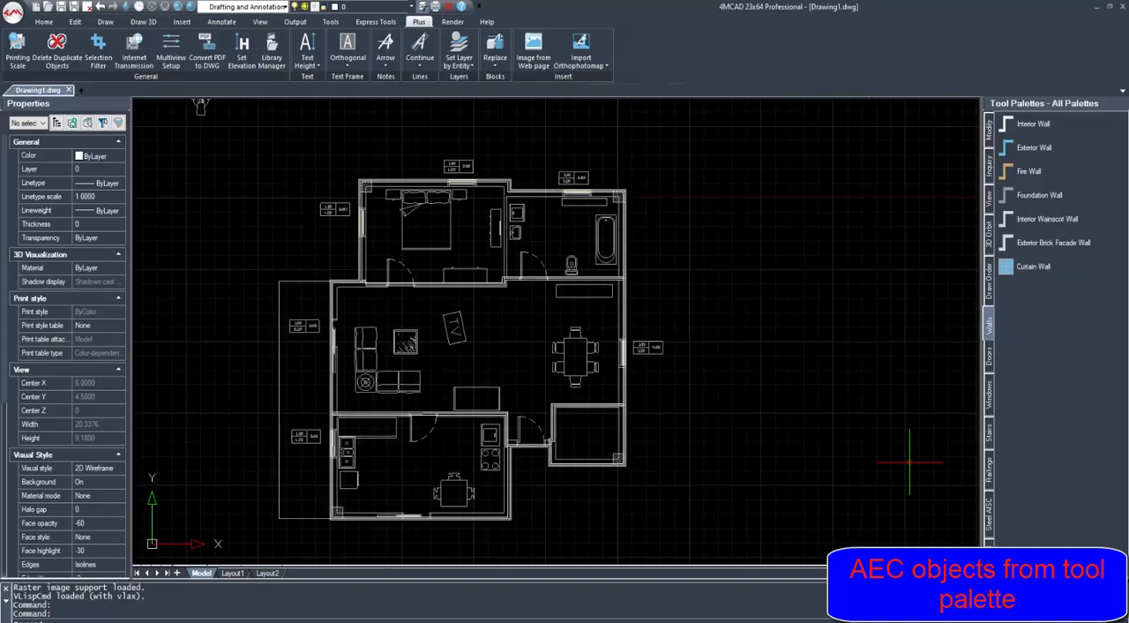
pyautogui.keyDown('shift'); pyautogui.moveTo(671, 352); pyautogui.dragTo(800, 416, button='middle'); pyautogui.keyUp('shift')
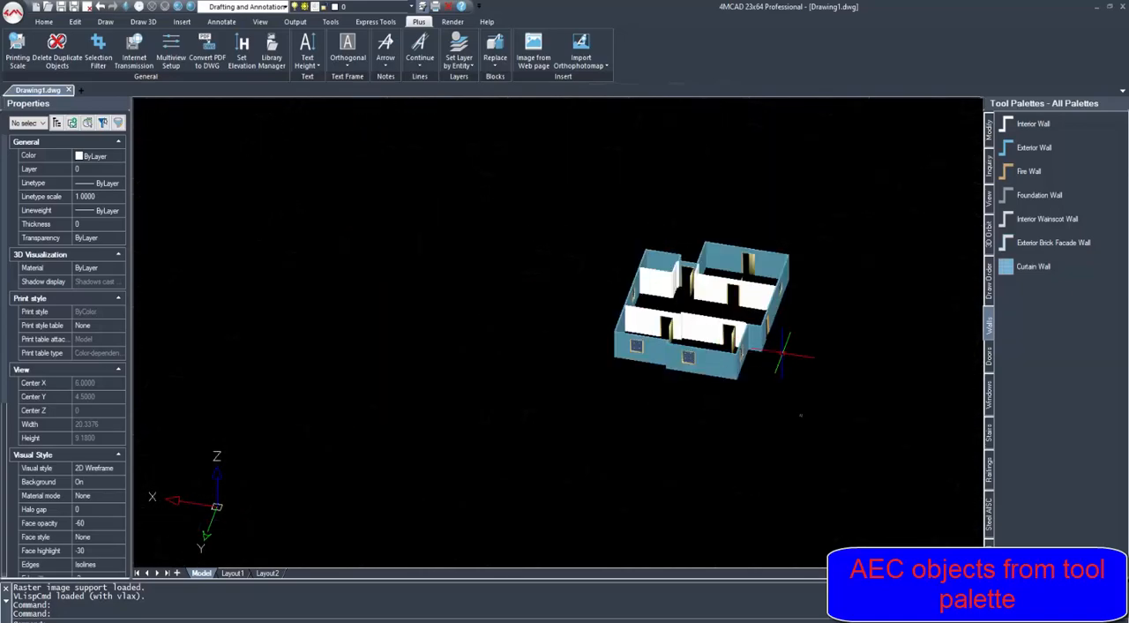
pyautogui.moveTo(829, 388)
pyautogui.keyDown('shift'); pyautogui.mouseDown(button='middle')
pyautogui.moveTo(856, 353)
pyautogui.moveTo(867, 289)
pyautogui.moveTo(851, 273)
pyautogui.moveTo(823, 296)
pyautogui.mouseUp(button='middle'); pyautogui.keyUp('shift')
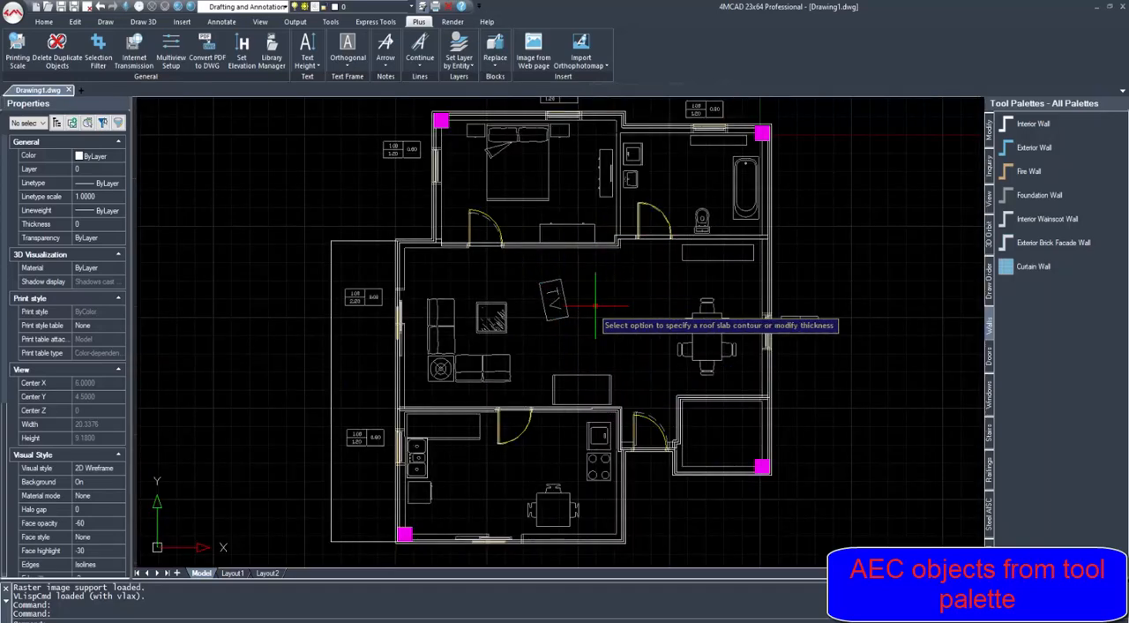
# - Draw a rectangular slab over the veranda outline beside the living room and kitchen, snapping to its four corners
pyautogui.press('Return')
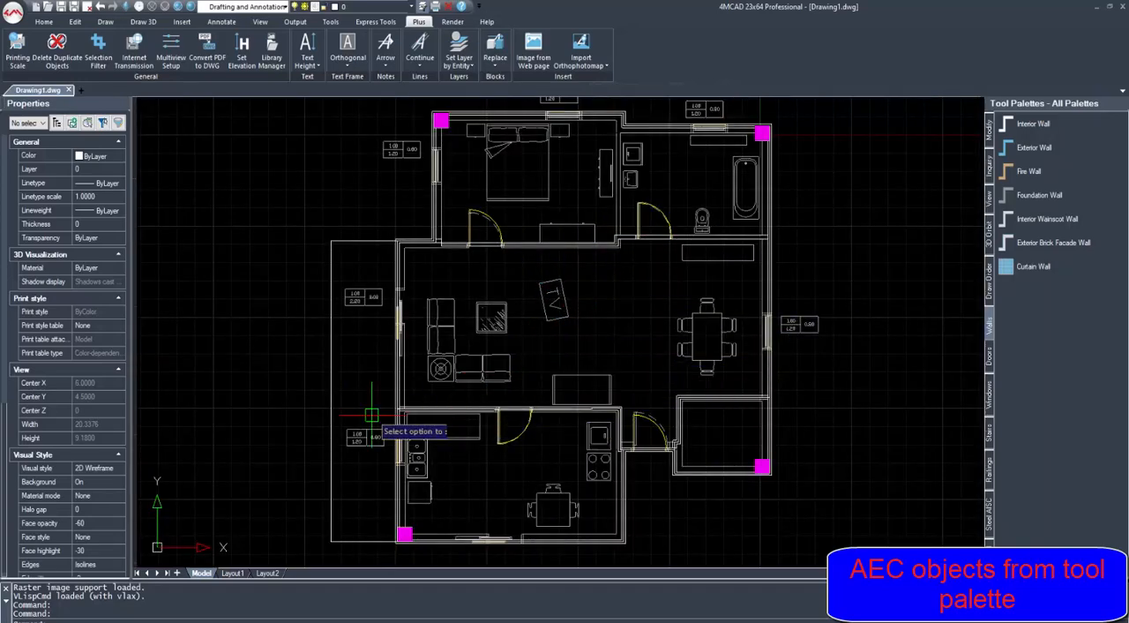
pyautogui.click(330, 540)
pyautogui.scroll(3, 397, 540)
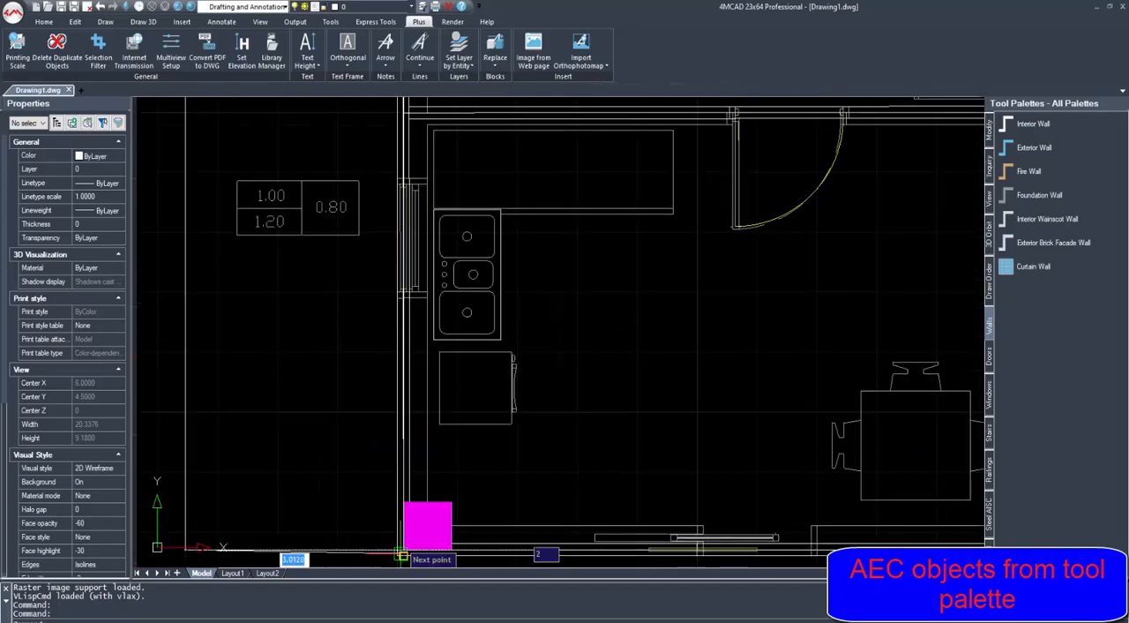
pyautogui.click(403, 545)
pyautogui.scroll(-2, 397, 537)
pyautogui.moveTo(389, 360); pyautogui.dragTo(383, 436, button='middle')
pyautogui.scroll(3, 394, 207)
pyautogui.moveTo(394, 206); pyautogui.dragTo(378, 353, button='middle')
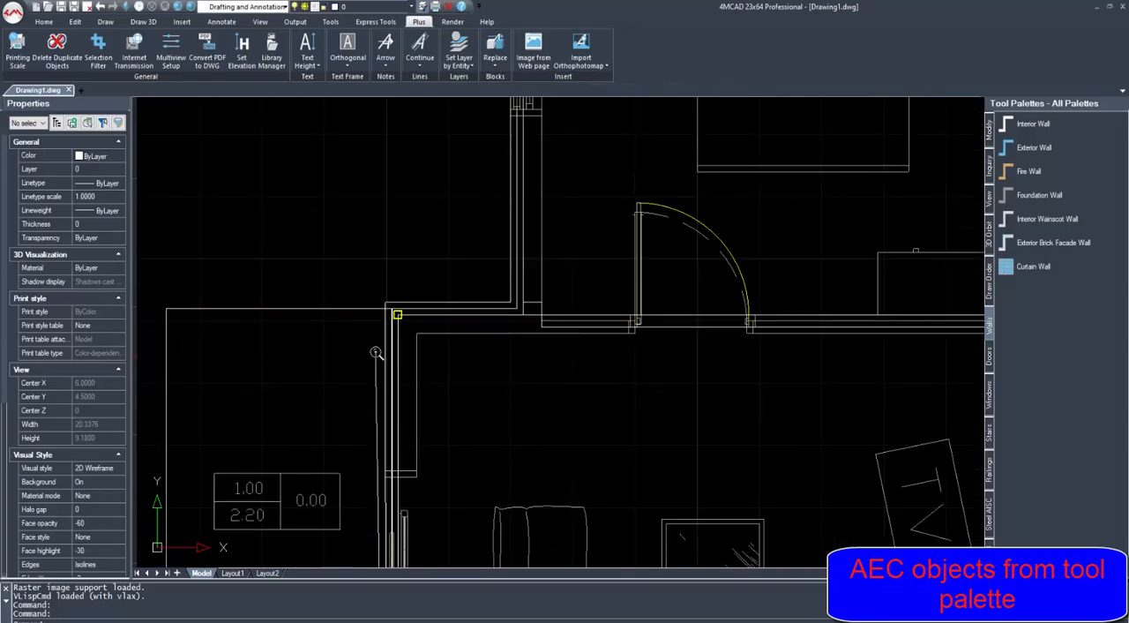
pyautogui.click(386, 308)
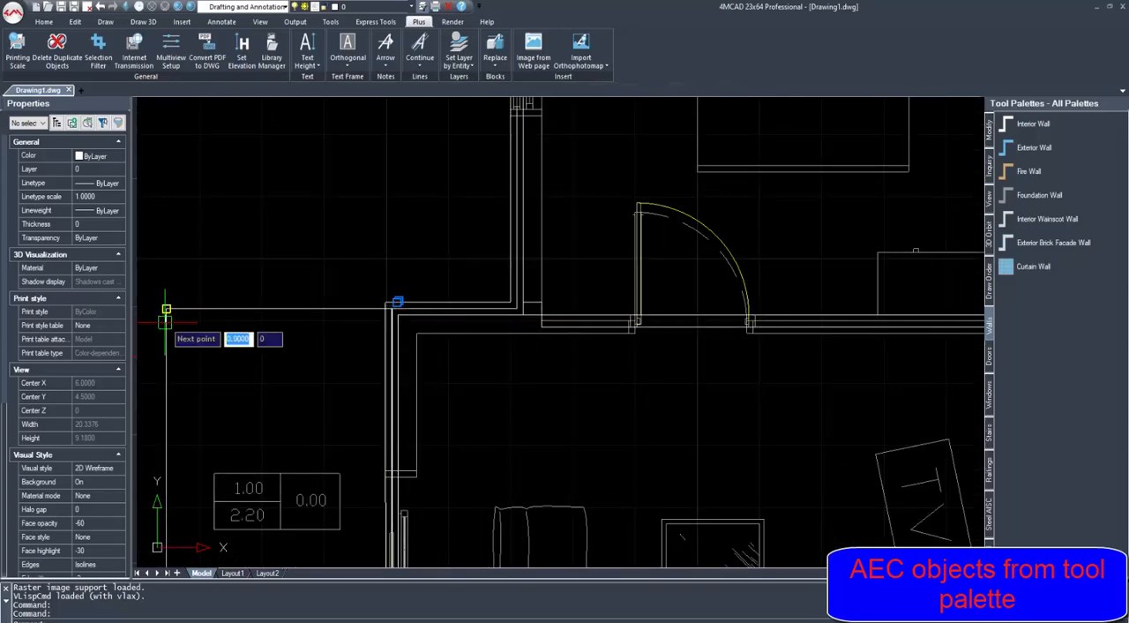
pyautogui.click(165, 317)
pyautogui.scroll(-3, 265, 286)
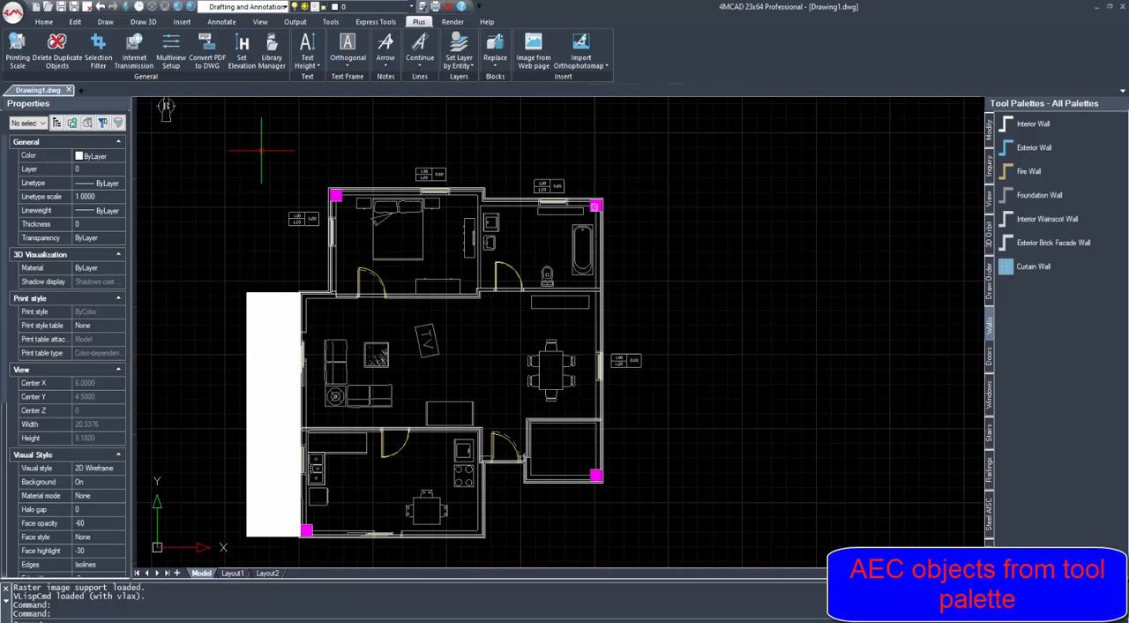
# - Examine the building with its veranda slab from different 3D angles
pyautogui.keyDown('shift'); pyautogui.moveTo(166, 107); pyautogui.dragTo(659, 182, button='middle'); pyautogui.keyUp('shift')
pyautogui.keyDown('shift'); pyautogui.moveTo(751, 385); pyautogui.dragTo(529, 342, button='middle'); pyautogui.keyUp('shift')
pyautogui.scroll(-2, 572, 334)
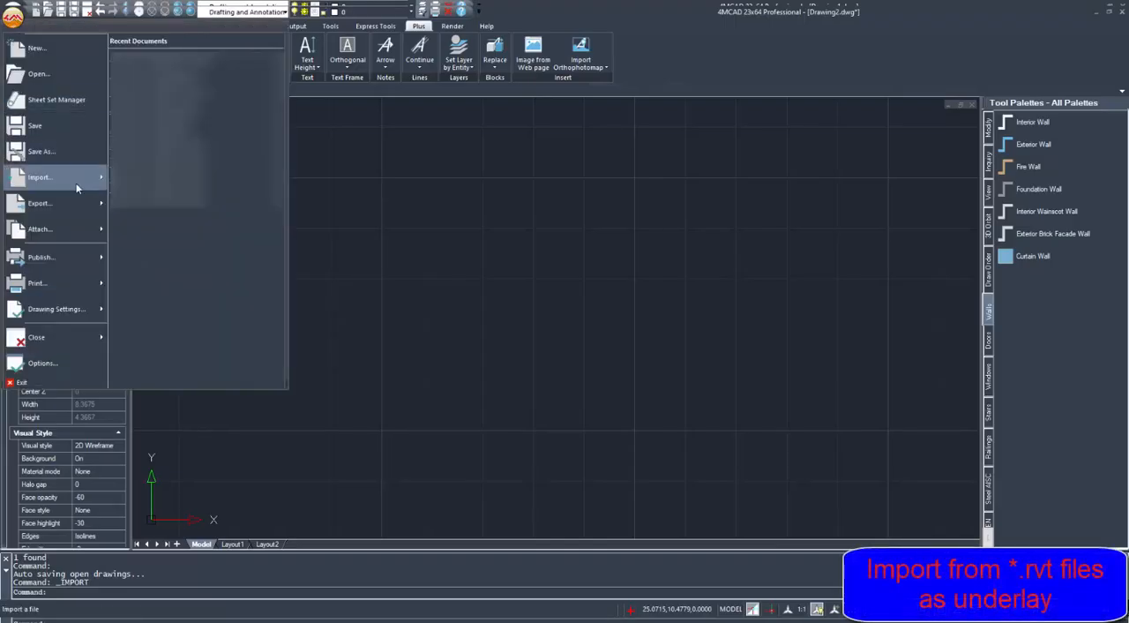
# - Import the Revit project rac_advanced_sample_project.rvt into the drawing as a BIM underlay
pyautogui.moveTo(71, 183)
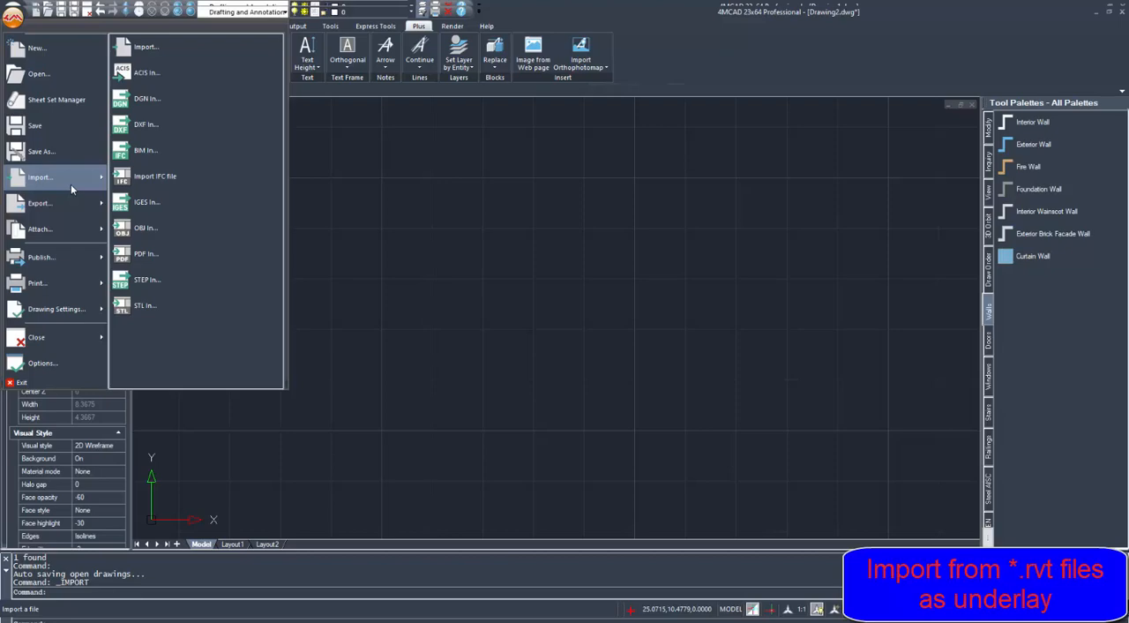
pyautogui.click(157, 159)
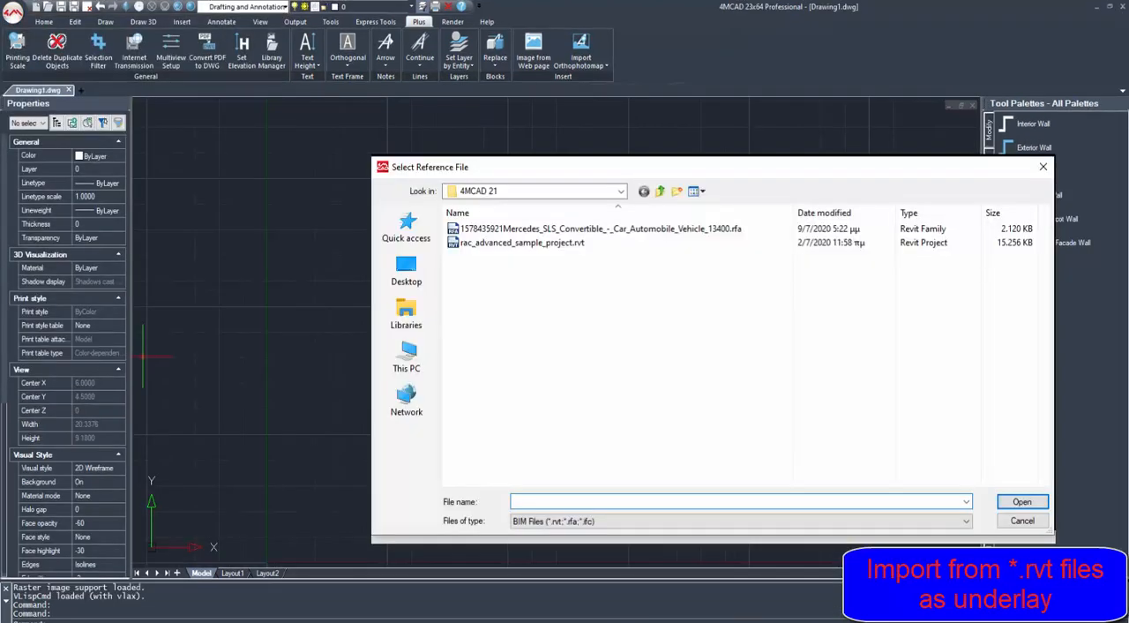
pyautogui.click(555, 243)
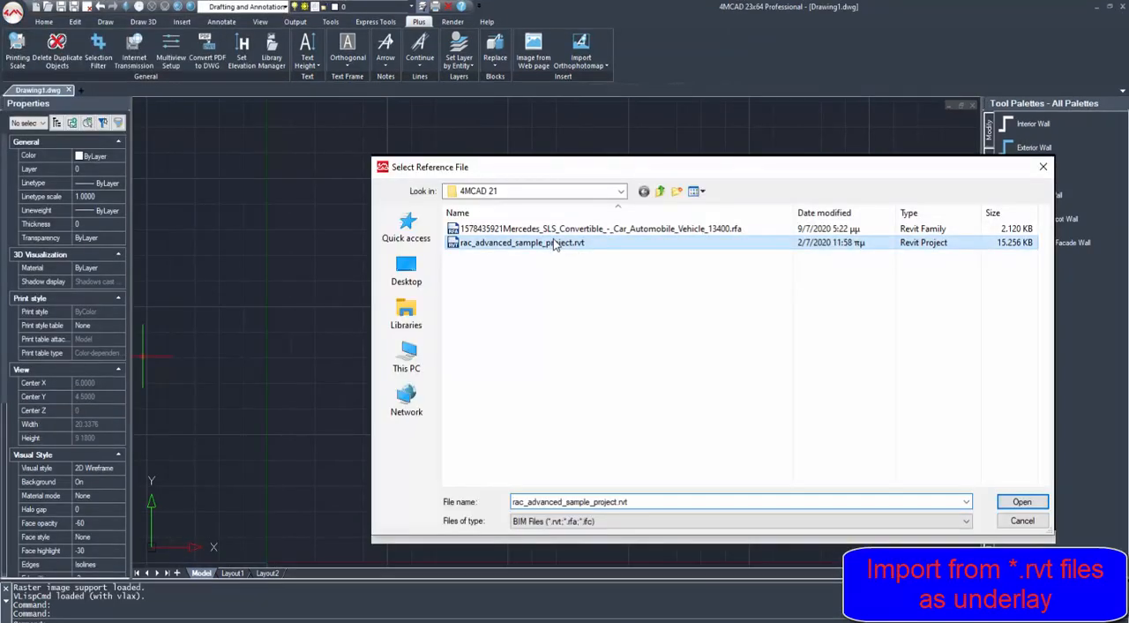
pyautogui.click(1020, 501)
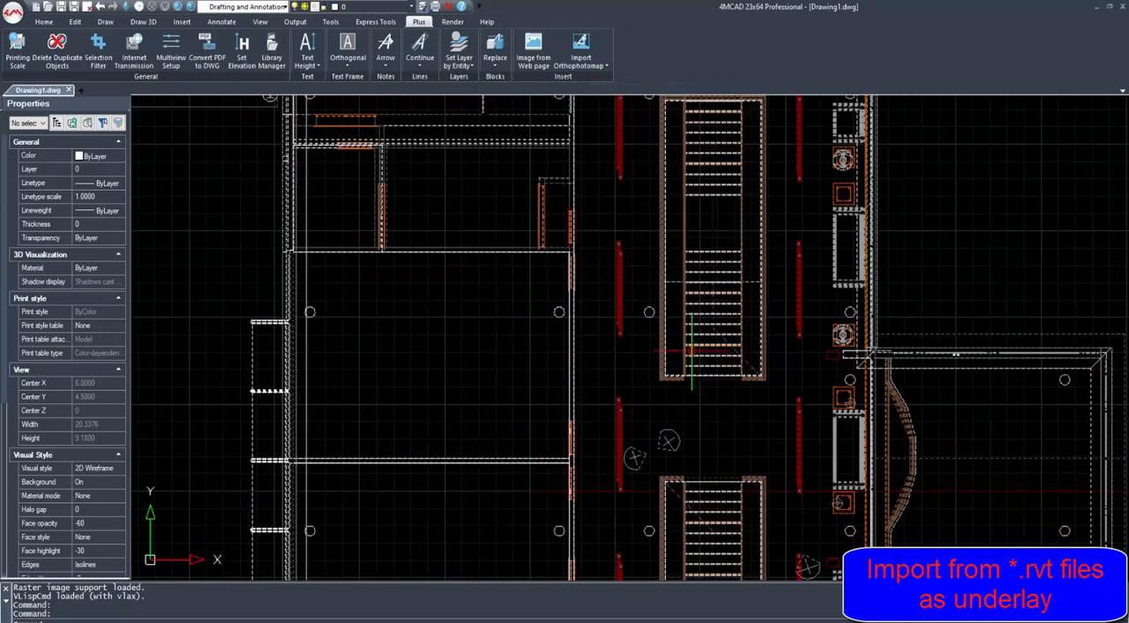
# - Examine the imported Revit building in plan, in 3D wireframe and in shaded display, including its facade and entrance
pyautogui.scroll(-5, 692, 351)
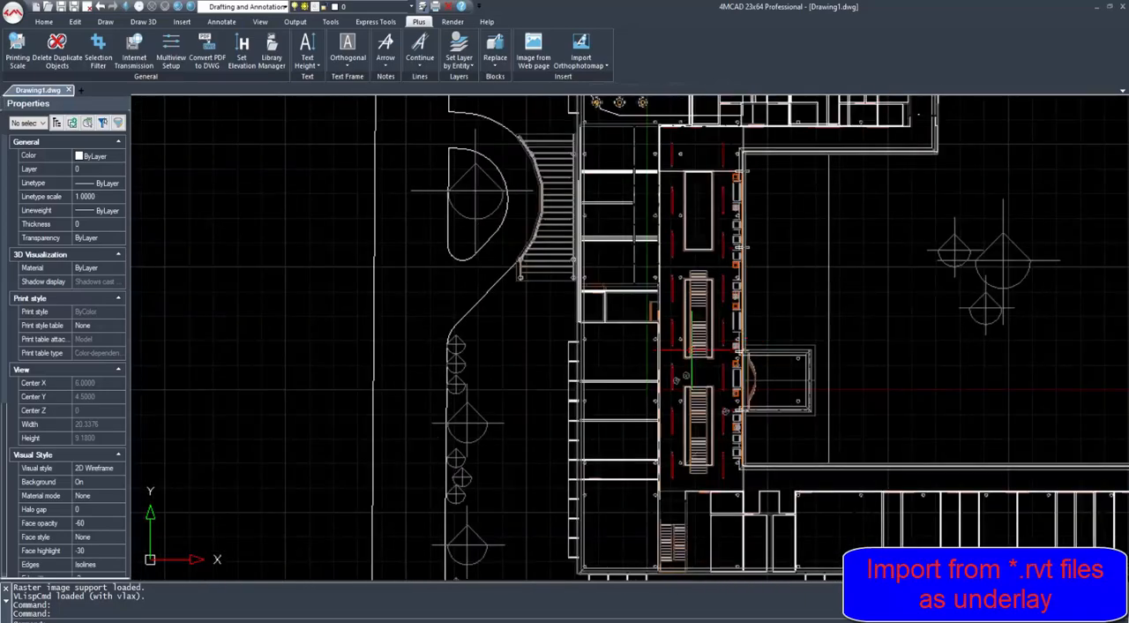
pyautogui.scroll(-5, 693, 351)
pyautogui.moveTo(692, 351)
pyautogui.keyDown('shift'); pyautogui.mouseDown(button='middle')
pyautogui.moveTo(716, 423)
pyautogui.moveTo(550, 298)
pyautogui.moveTo(556, 279)
pyautogui.mouseUp(button='middle'); pyautogui.keyUp('shift')
pyautogui.scroll(5, 557, 280)
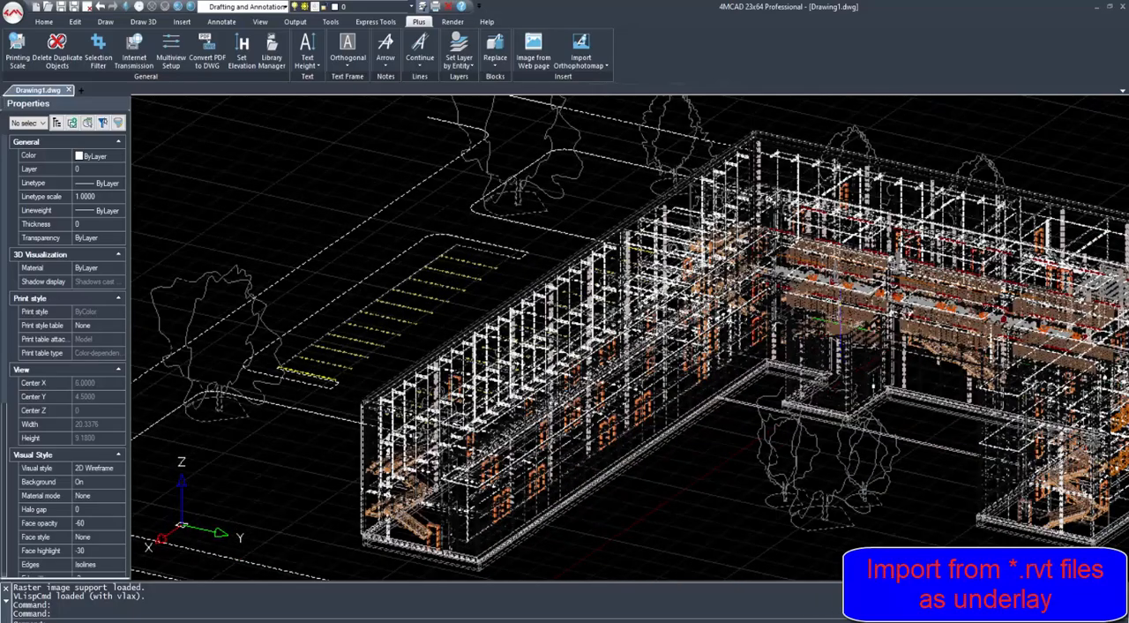
pyautogui.scroll(3, 842, 331)
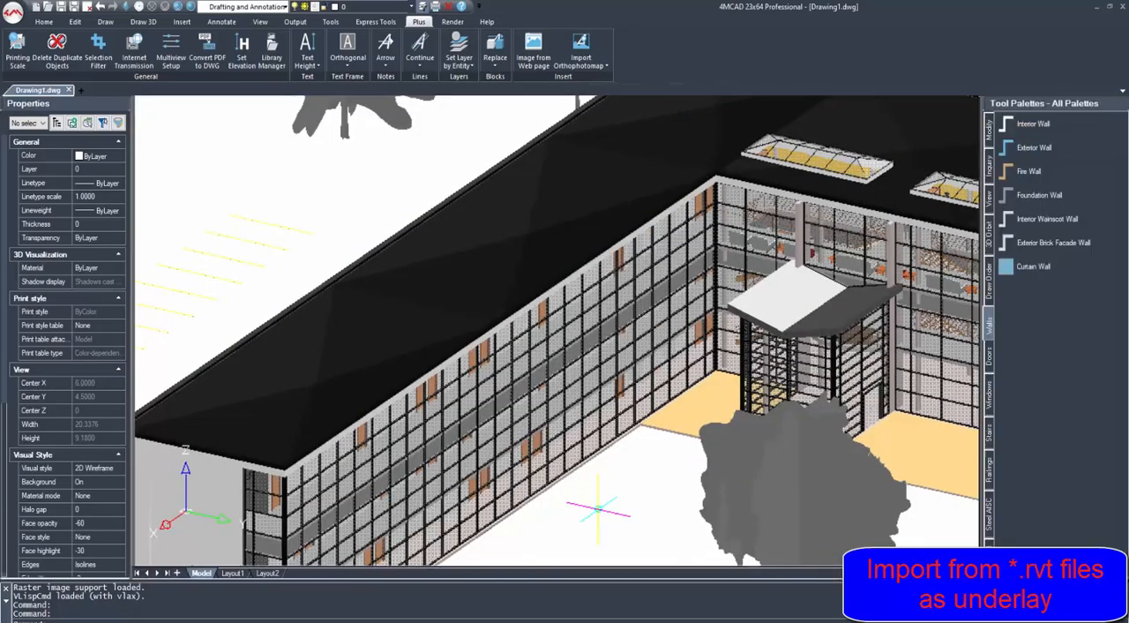
pyautogui.scroll(-5, 565, 353)
pyautogui.scroll(3, 633, 493)
pyautogui.scroll(5, 633, 494)
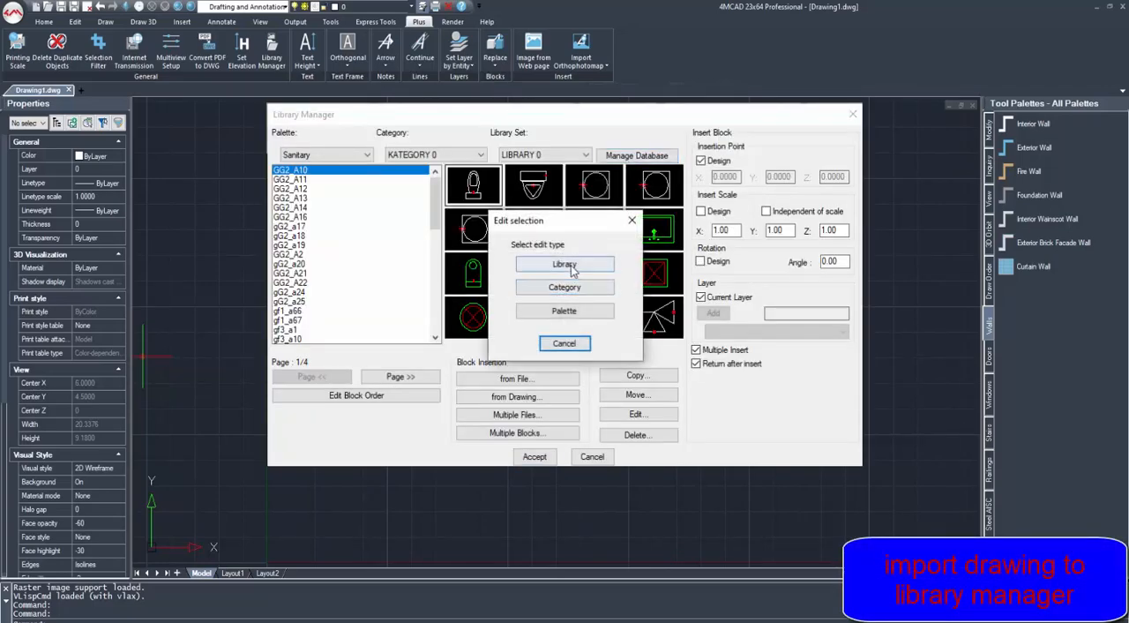
# - Create a new library named 3D Furnitures in the Library Manager database
pyautogui.click(564, 263)
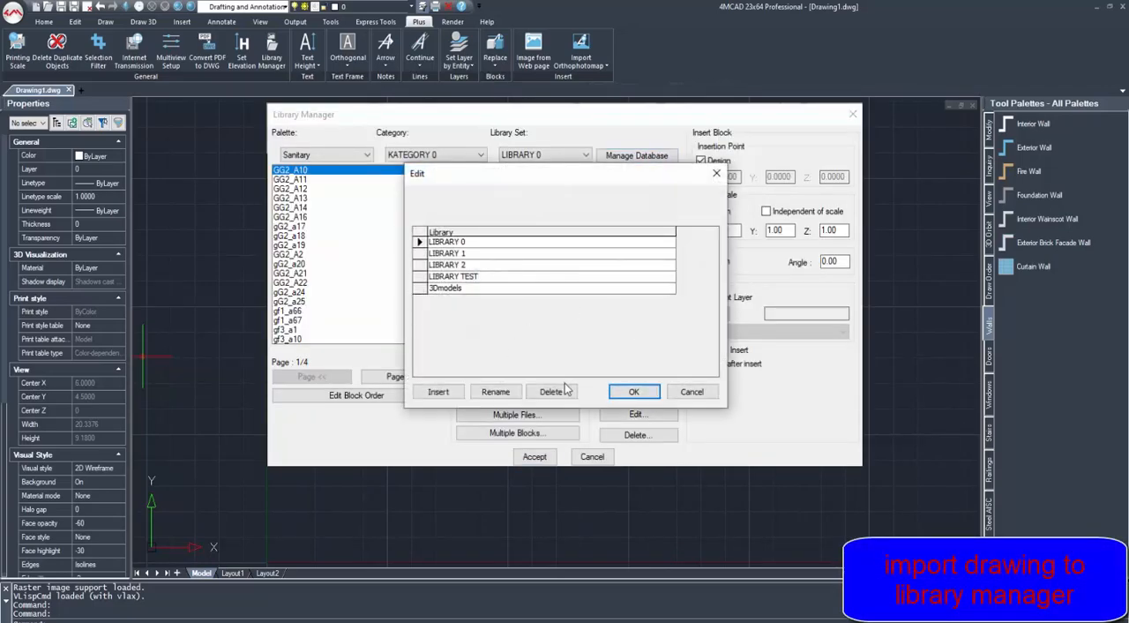
pyautogui.click(435, 389)
pyautogui.write('3D Furnitures')
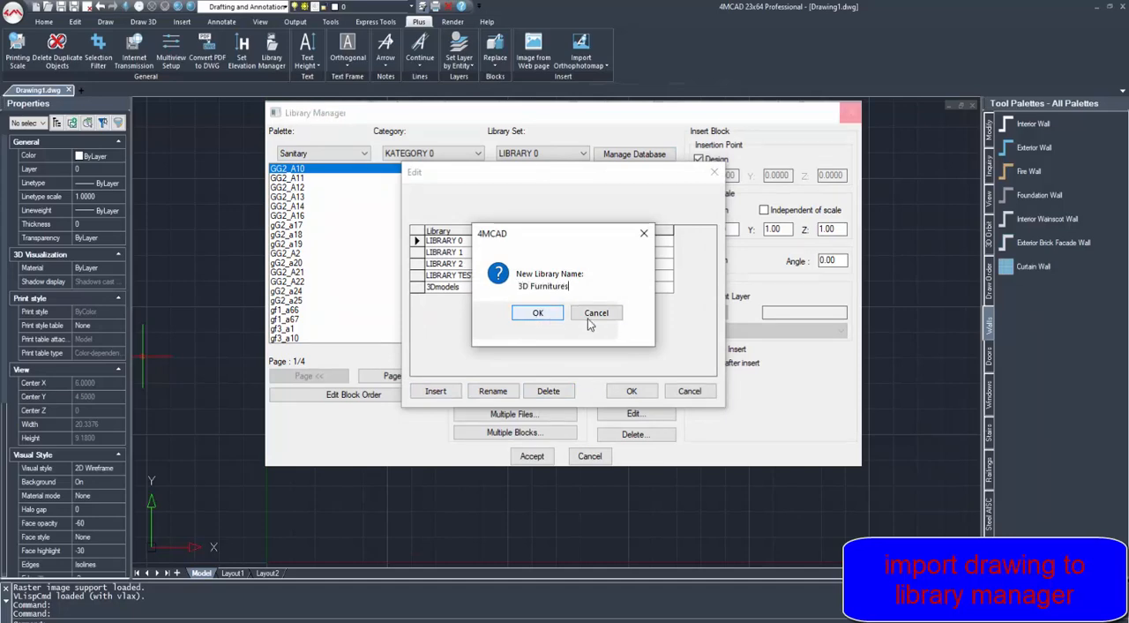
pyautogui.press('Return')
pyautogui.click(615, 392)
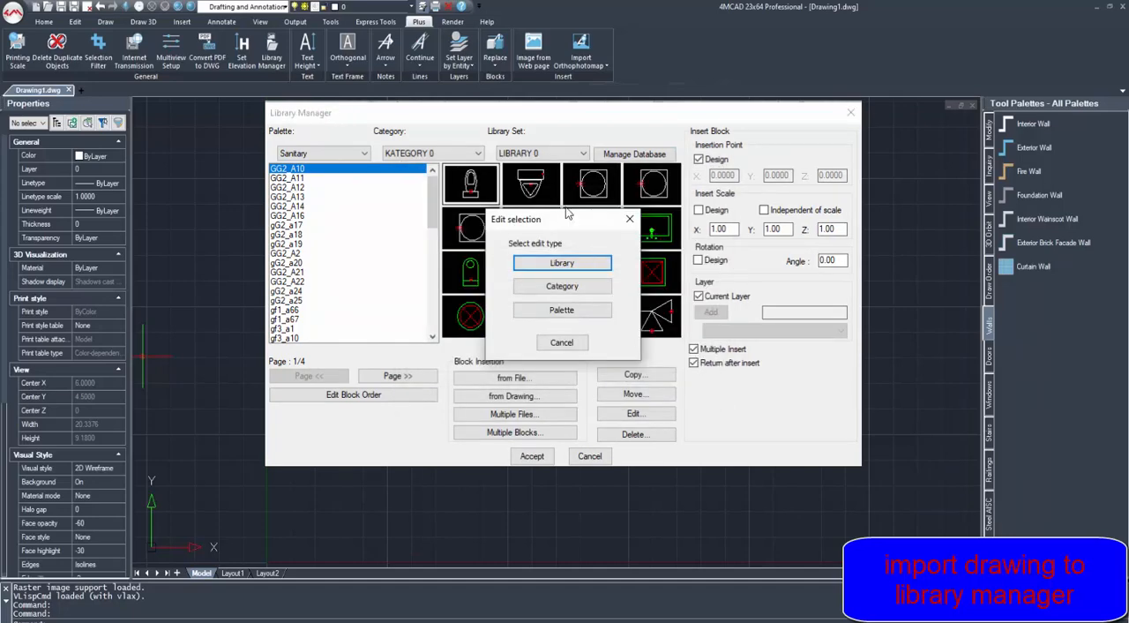
# - Add a category named living room to the 3D Furnitures library
pyautogui.click(562, 290)
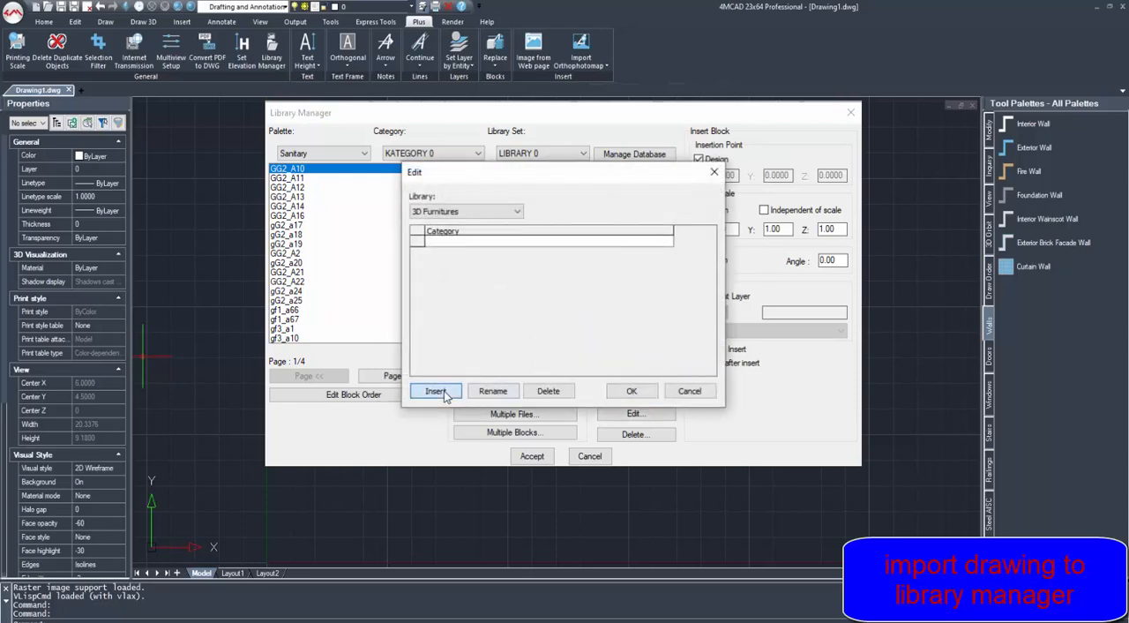
pyautogui.click(444, 391)
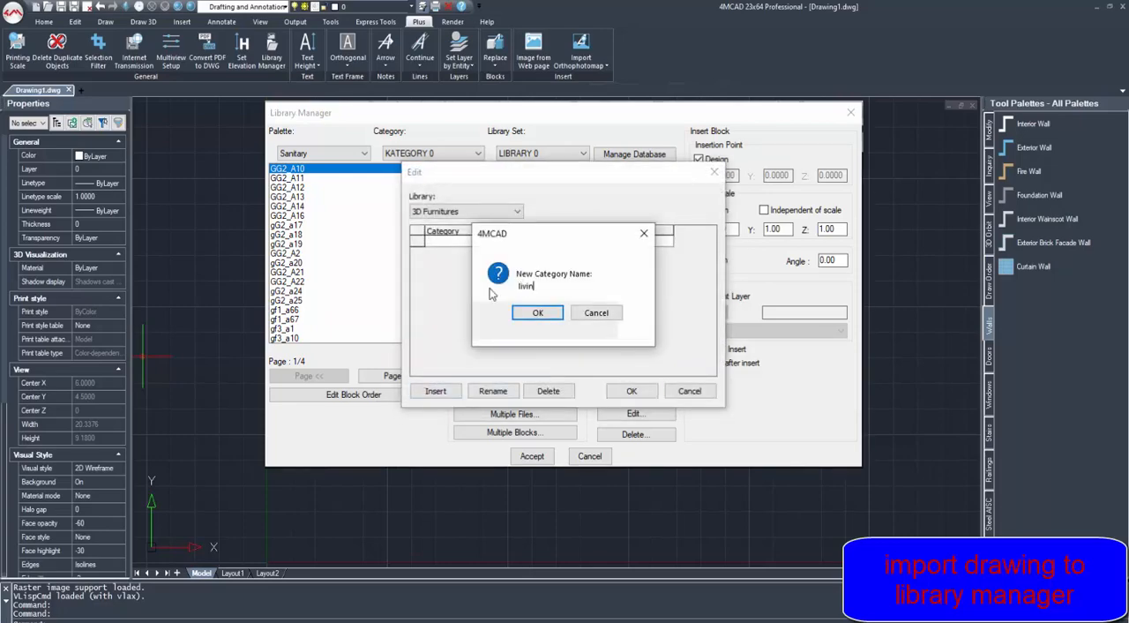
pyautogui.click(536, 315)
pyautogui.click(618, 394)
# - Add a palette named Chairs to the living room category of 3D Furnitures and finish editing the database
pyautogui.click(577, 315)
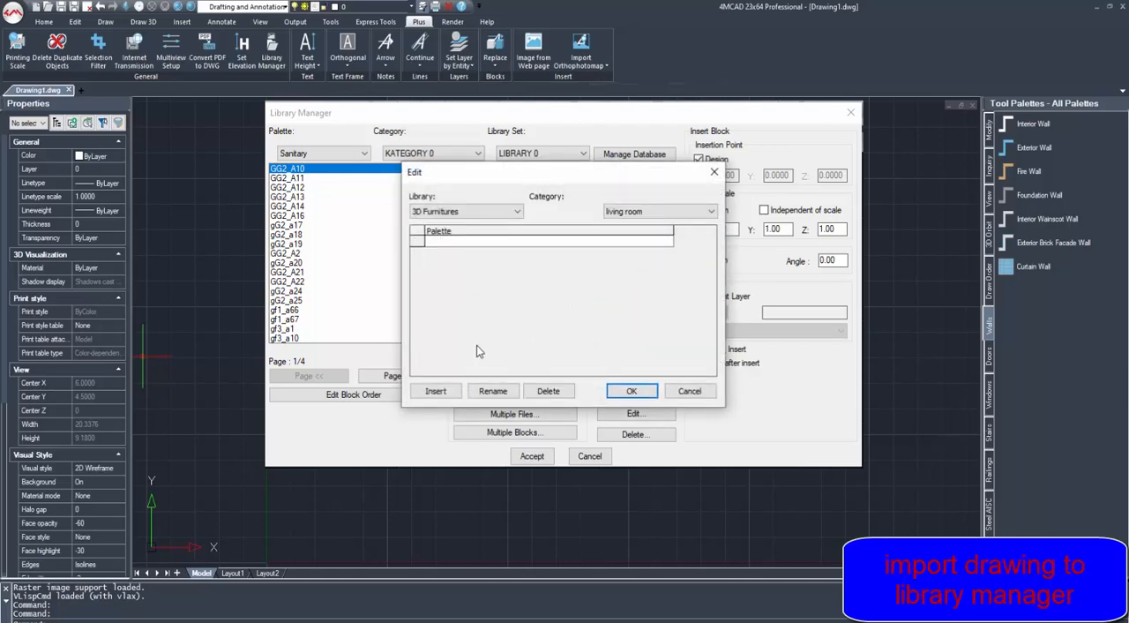
pyautogui.click(436, 391)
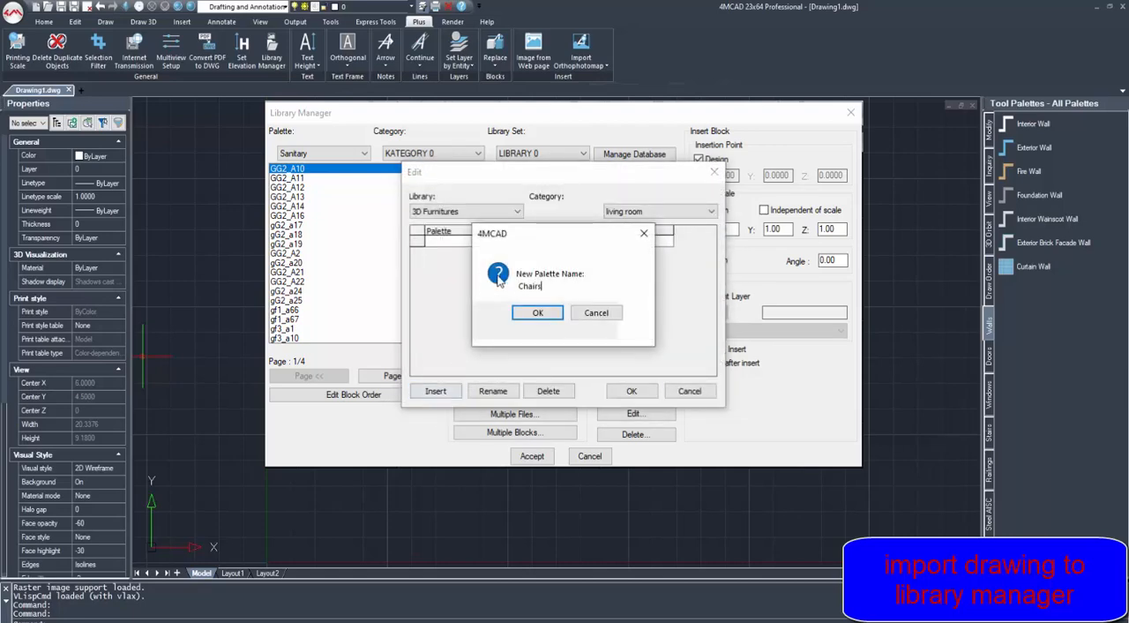
pyautogui.click(537, 312)
pyautogui.click(632, 391)
pyautogui.click(562, 342)
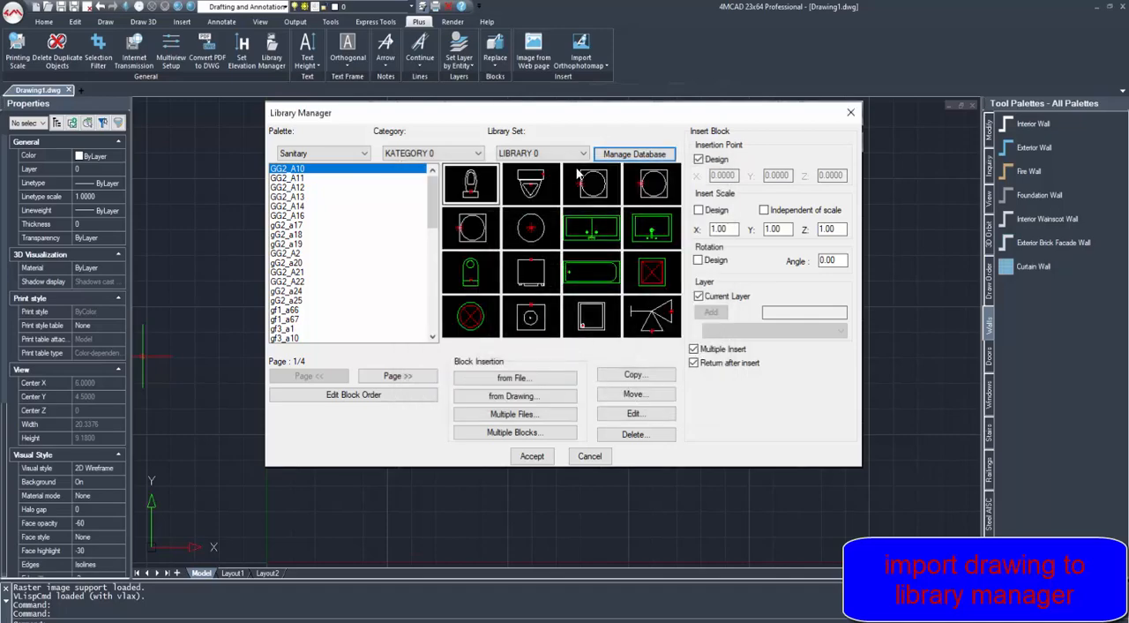
# - Switch to the 3D Furnitures library set and add chair.dwg from file as a block with description chair and model Chair
pyautogui.click(541, 152)
pyautogui.click(529, 210)
pyautogui.click(515, 377)
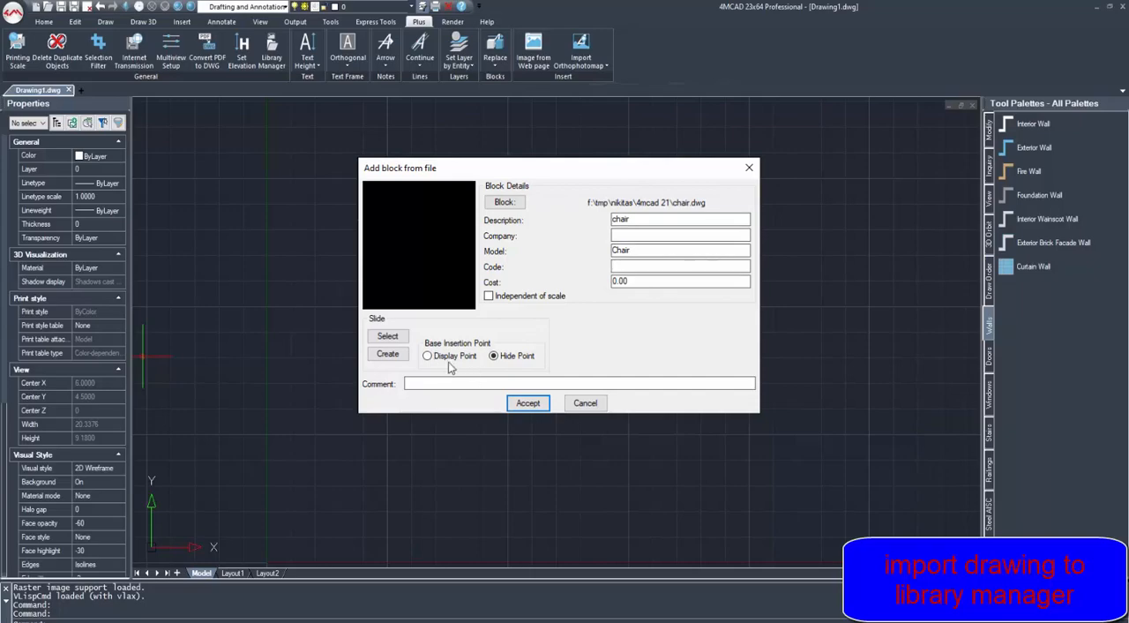
pyautogui.click(515, 406)
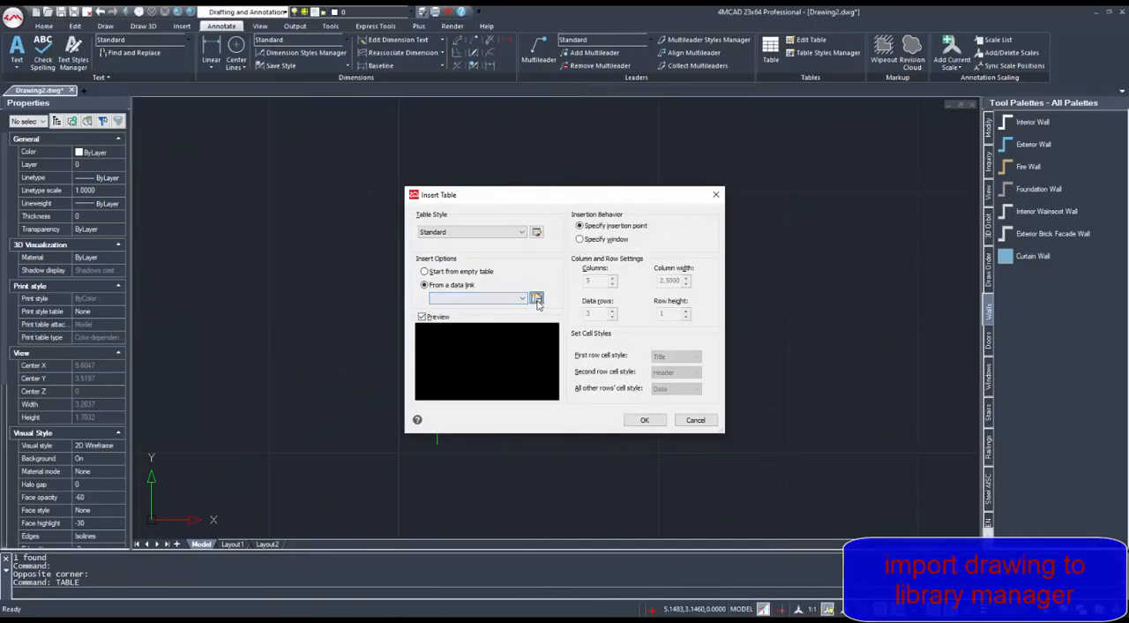
# - Create a new Excel data link named Month_income for the table, pointing to income.xlsx with its full path
pyautogui.click(537, 300)
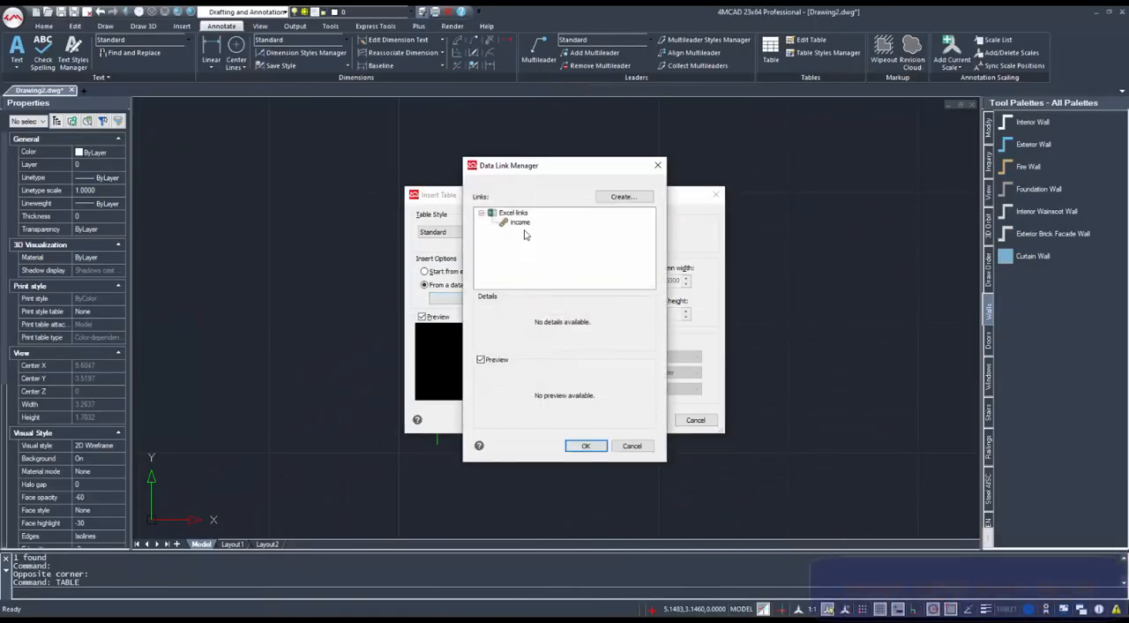
pyautogui.click(622, 196)
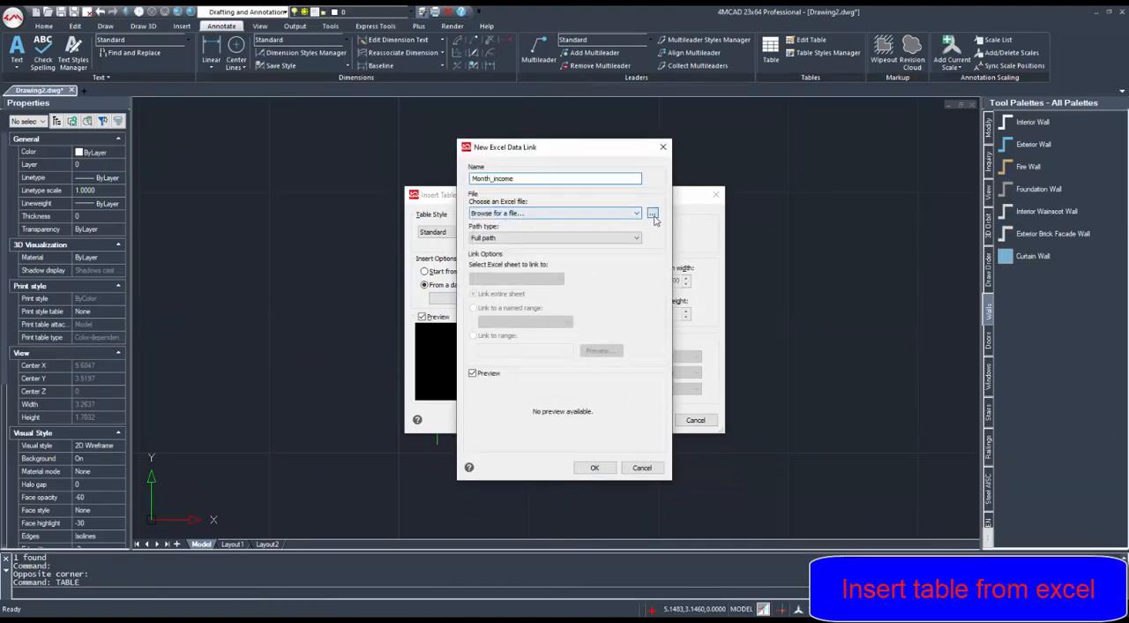
pyautogui.click(652, 214)
pyautogui.click(185, 92)
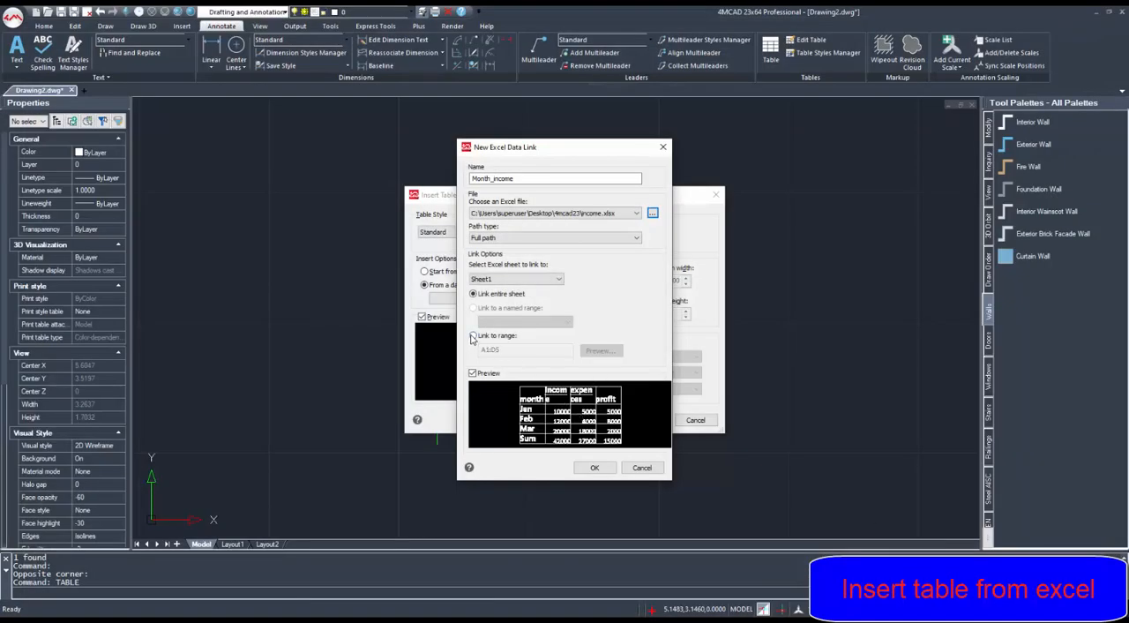
# - Preview the data link with ranges A1:D4 and A1:D5, and return it to linking the entire sheet
pyautogui.click(472, 336)
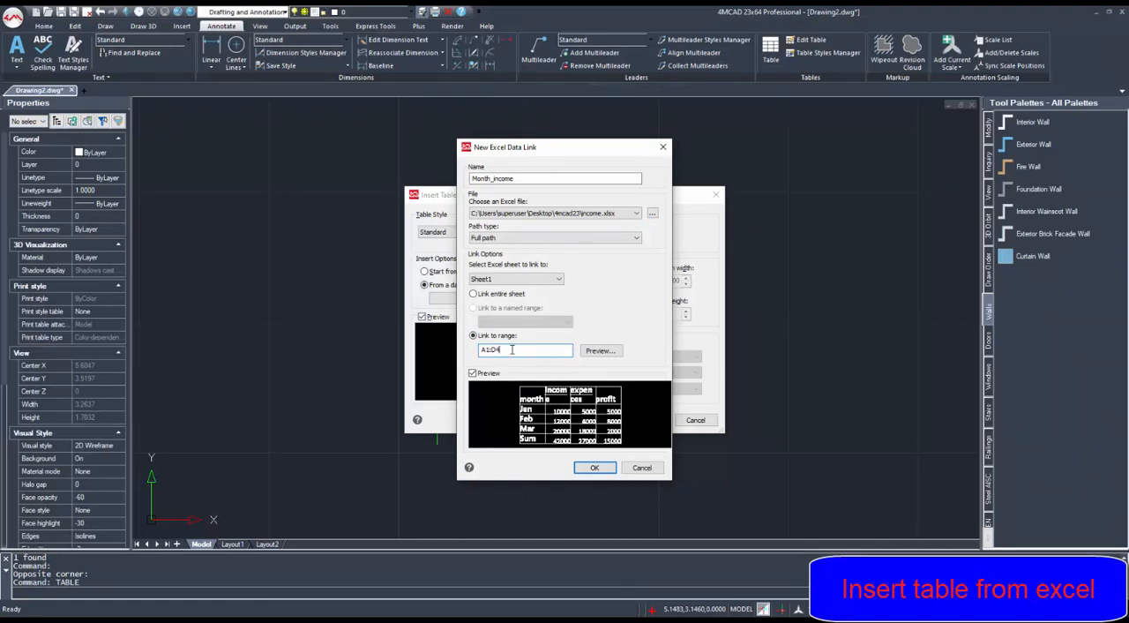
pyautogui.click(596, 352)
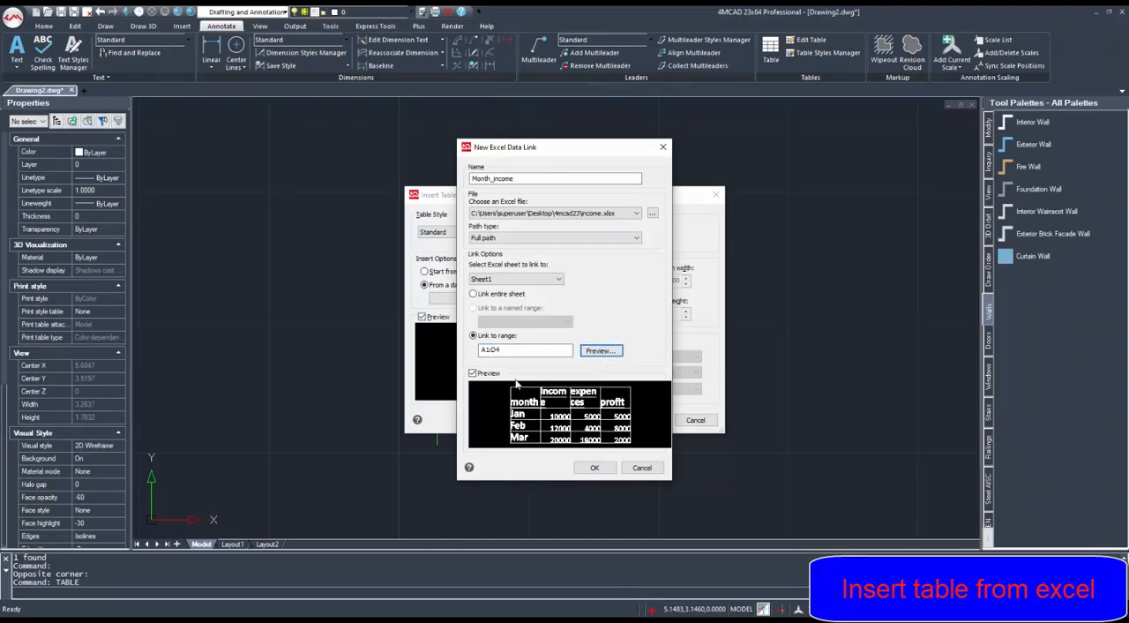
pyautogui.click(513, 353)
pyautogui.click(596, 351)
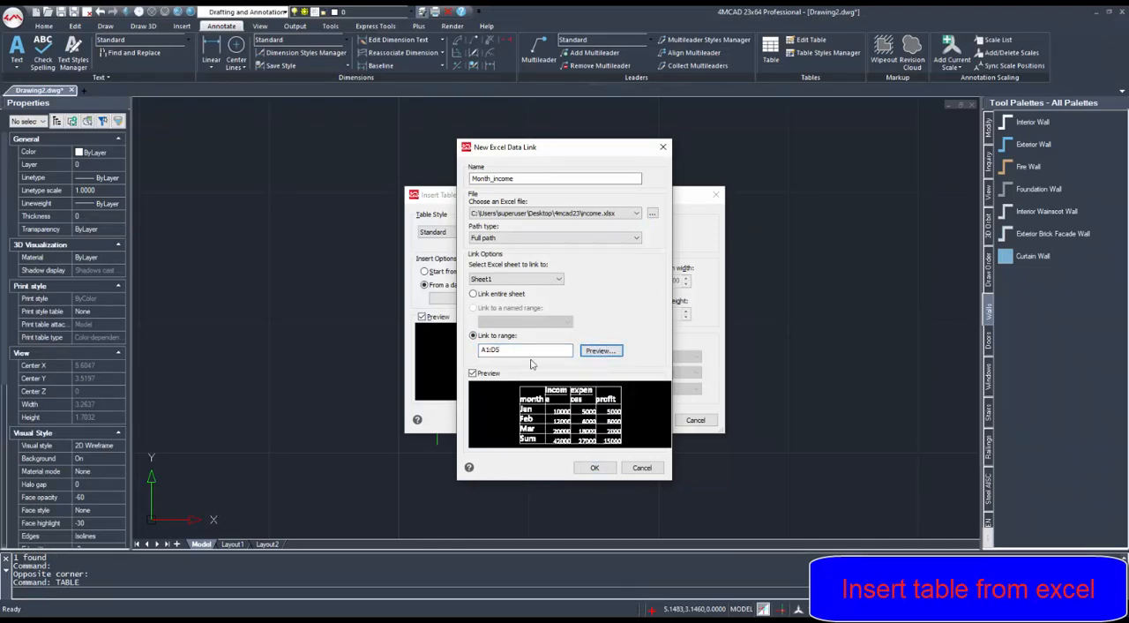
pyautogui.click(474, 294)
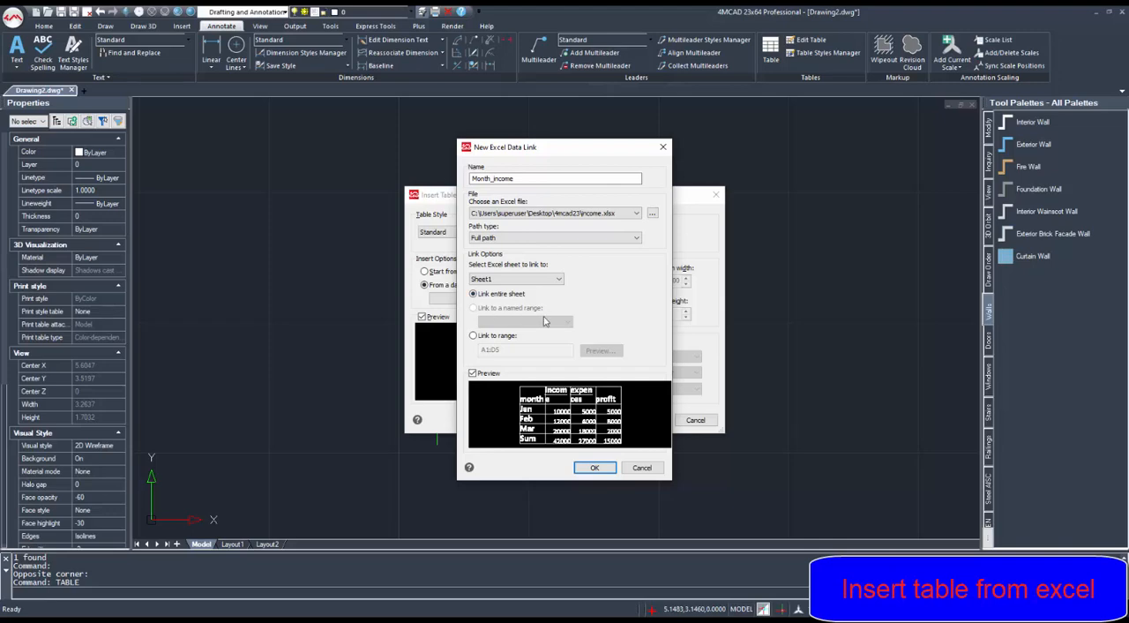
# - Confirm the new link, select Month_income as the data source and insert the linked table into the drawing
pyautogui.click(594, 467)
pyautogui.click(522, 232)
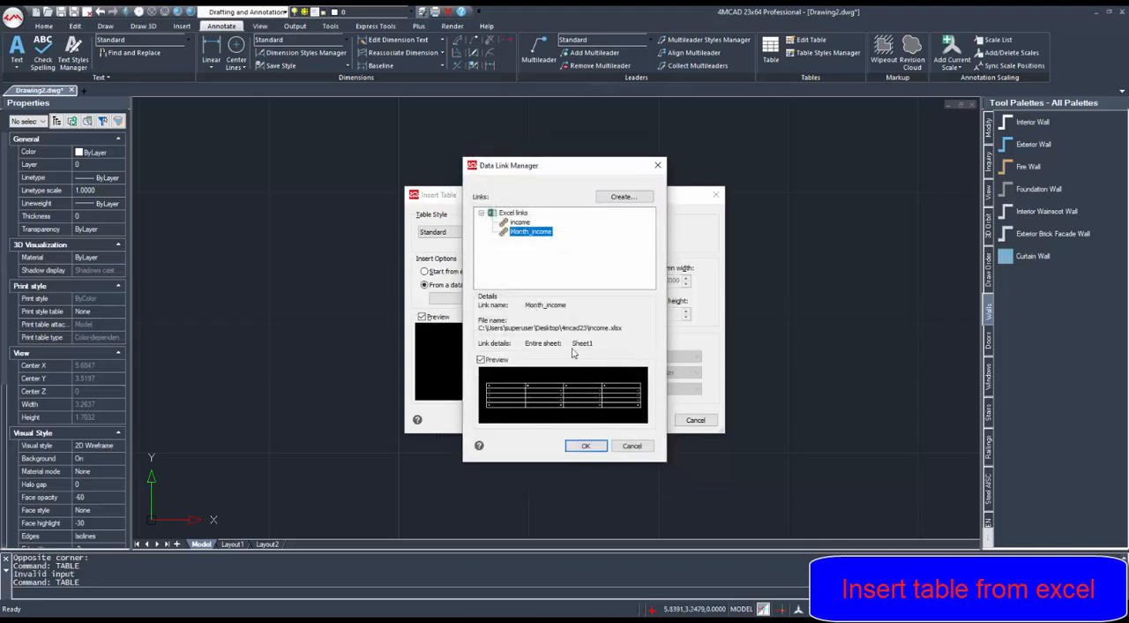
pyautogui.click(584, 447)
pyautogui.click(647, 419)
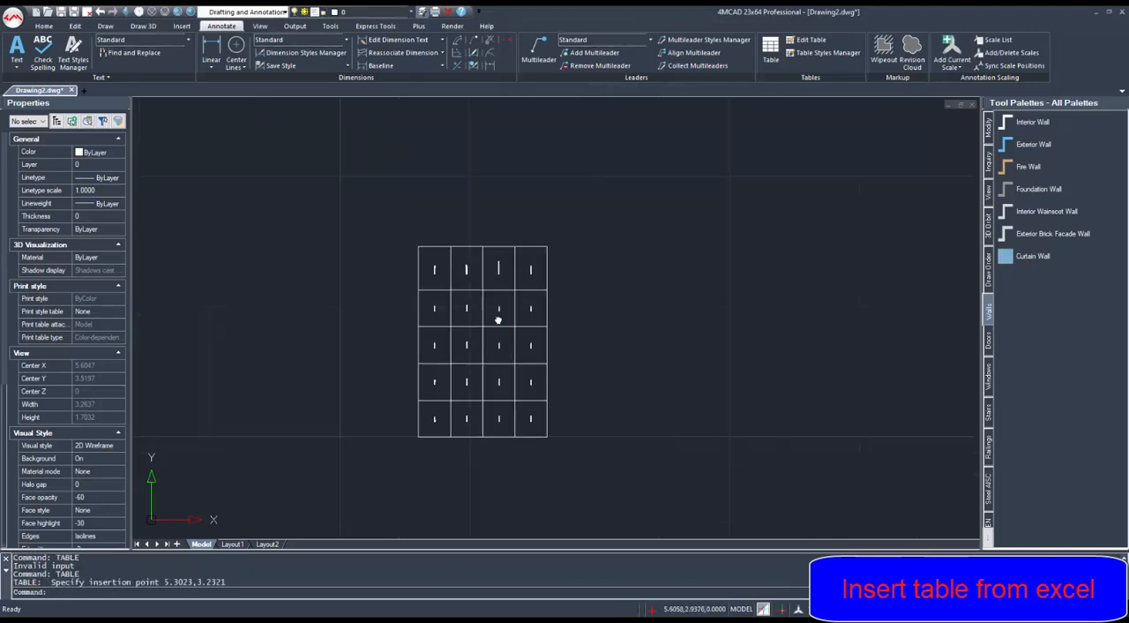
# - Set the text height of all cells in the linked table to 0.02
pyautogui.click(431, 261)
pyautogui.click(432, 264)
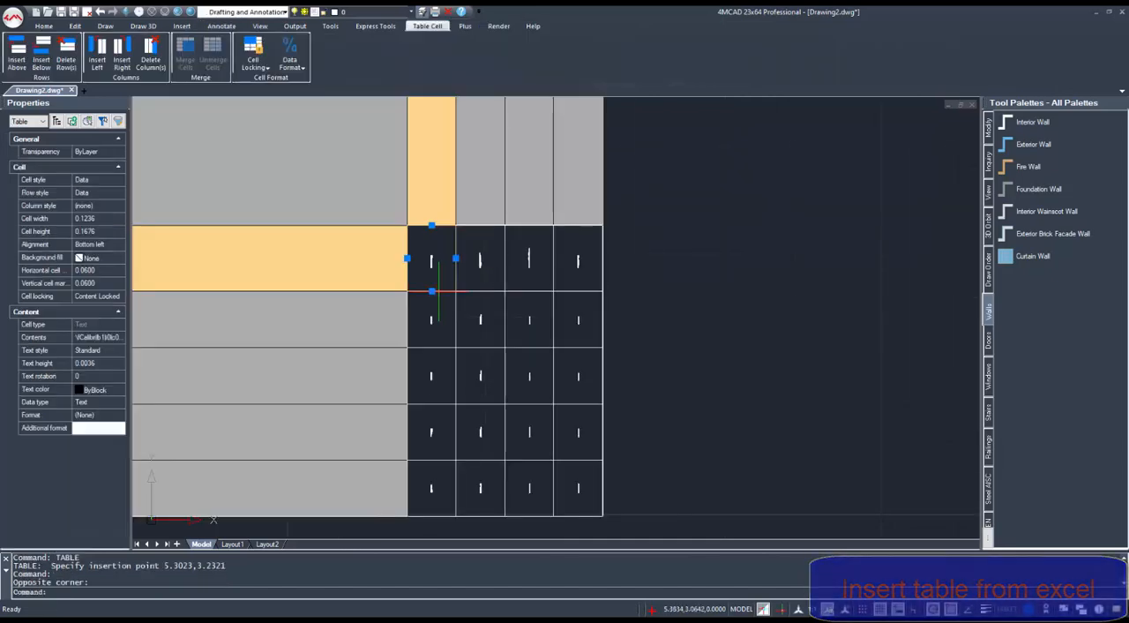
pyautogui.keyDown('shift'); pyautogui.click(570, 479); pyautogui.keyUp('shift')
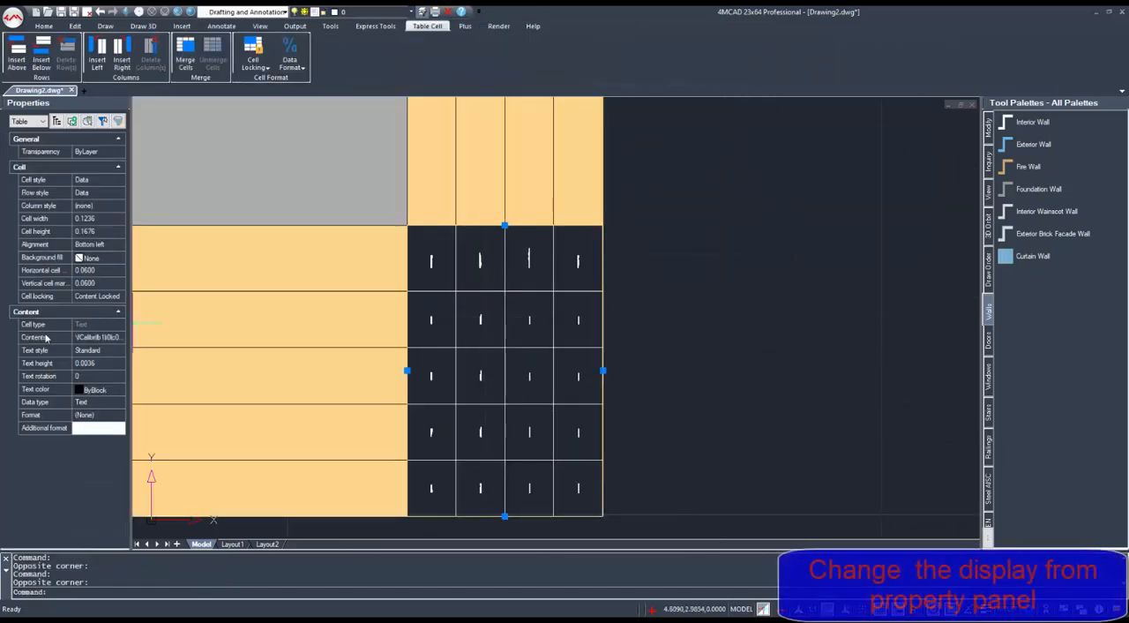
pyautogui.click(99, 364)
pyautogui.write('0.02')
pyautogui.press('Return')
pyautogui.scroll(-4, 433, 339)
pyautogui.moveTo(433, 339); pyautogui.dragTo(375, 295, button='middle')
pyautogui.press('Escape')
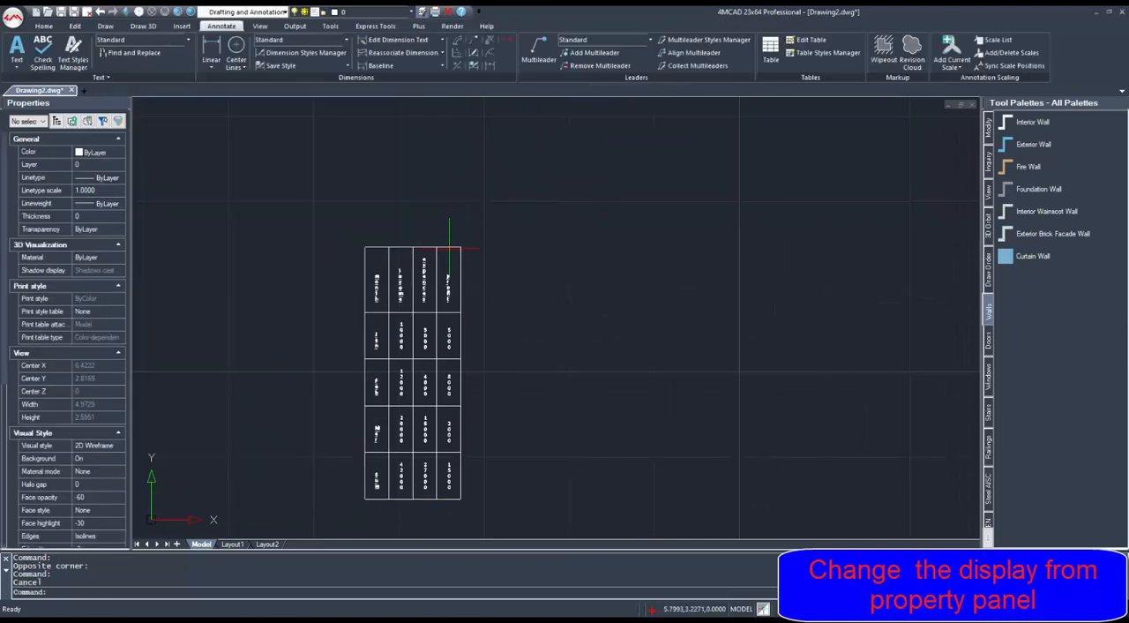
# - Widen the expences column of the linked table by stretching its boundary until the heading fits on one line
pyautogui.scroll(6, 421, 267)
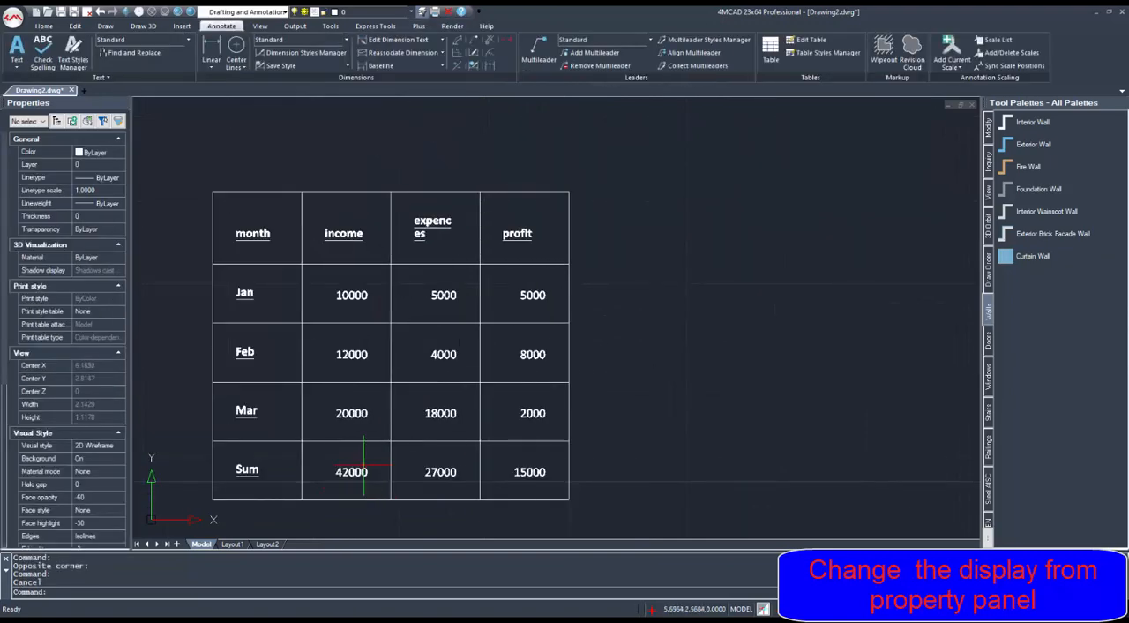
pyautogui.click(425, 225)
pyautogui.click(479, 228)
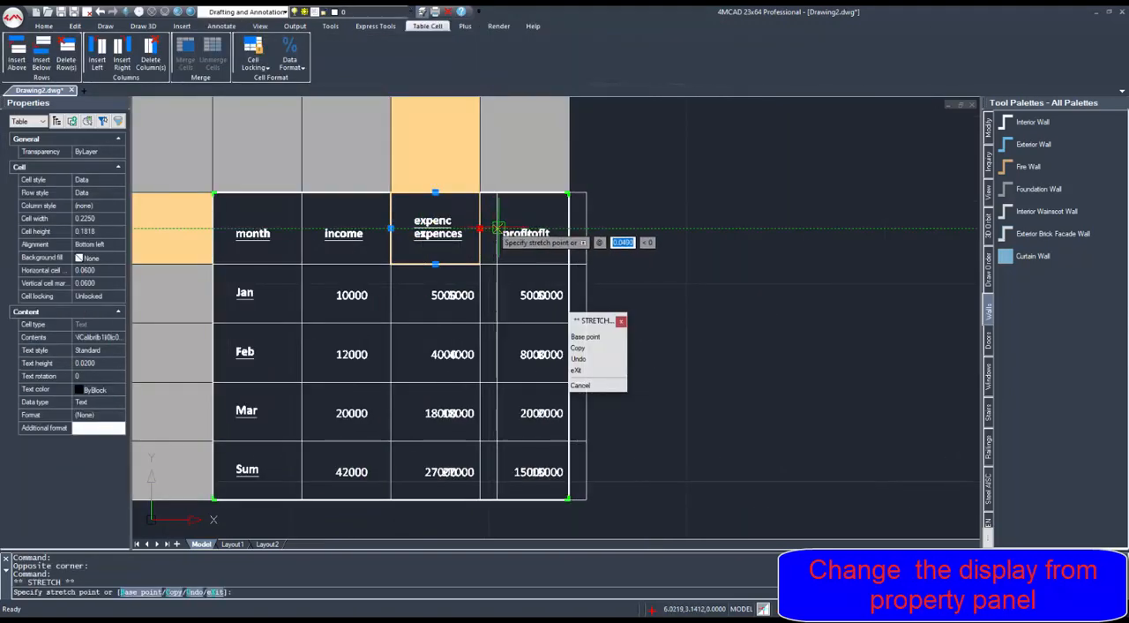
pyautogui.click(494, 228)
pyautogui.press('Escape')
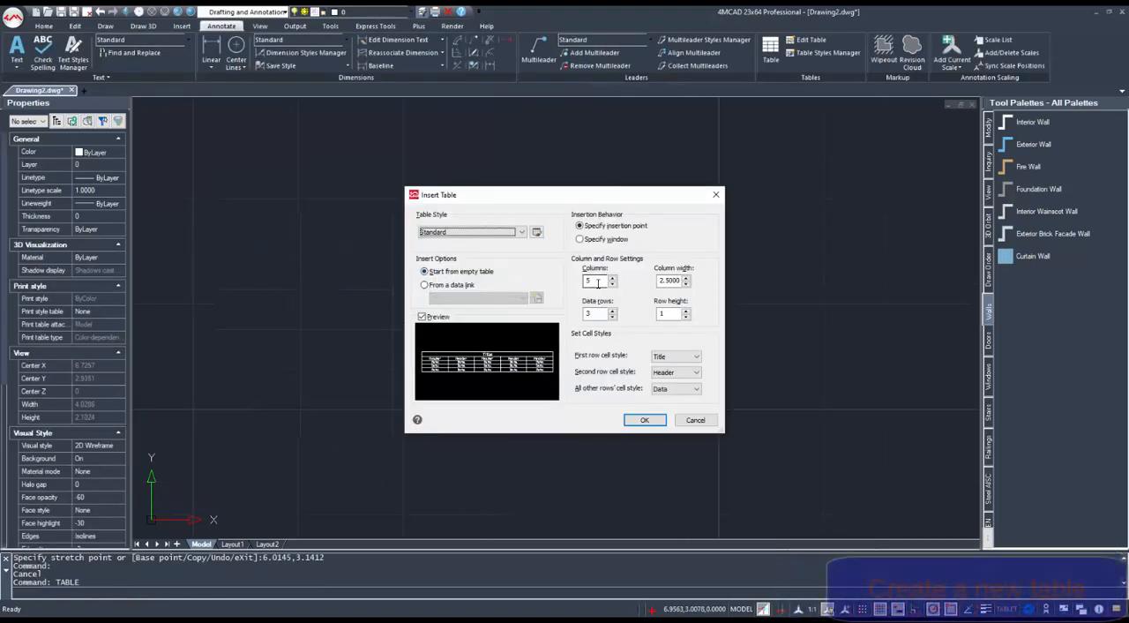
# - Insert an empty table with 5 columns and 3 data rows, using Header style for the first row and Data for the second
pyautogui.doubleClick(602, 315)
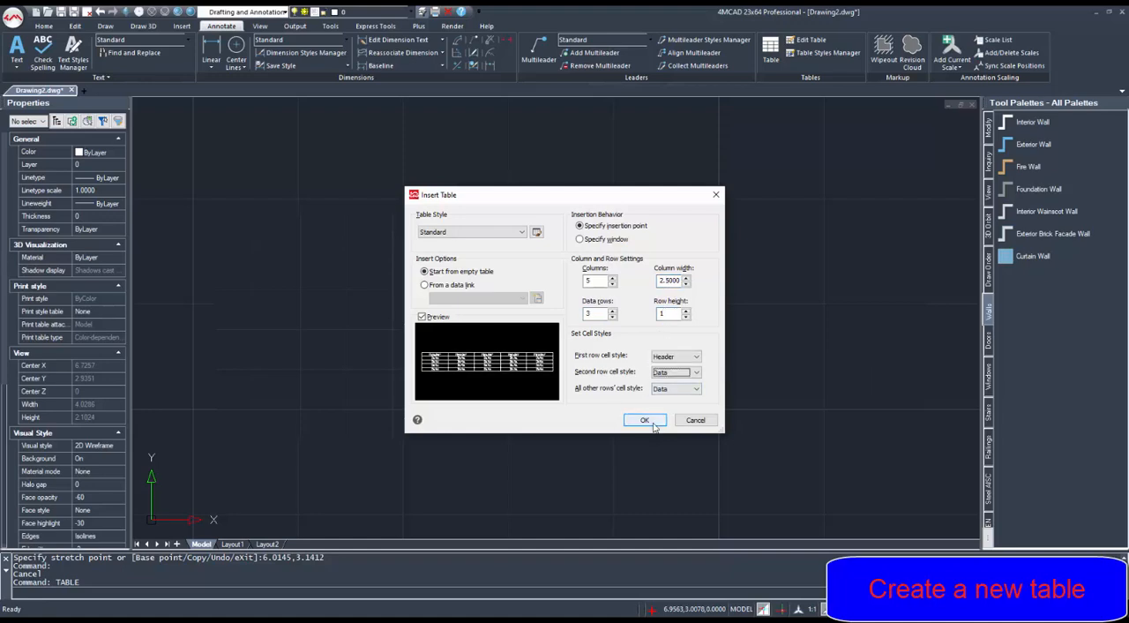
pyautogui.click(646, 420)
pyautogui.click(260, 265)
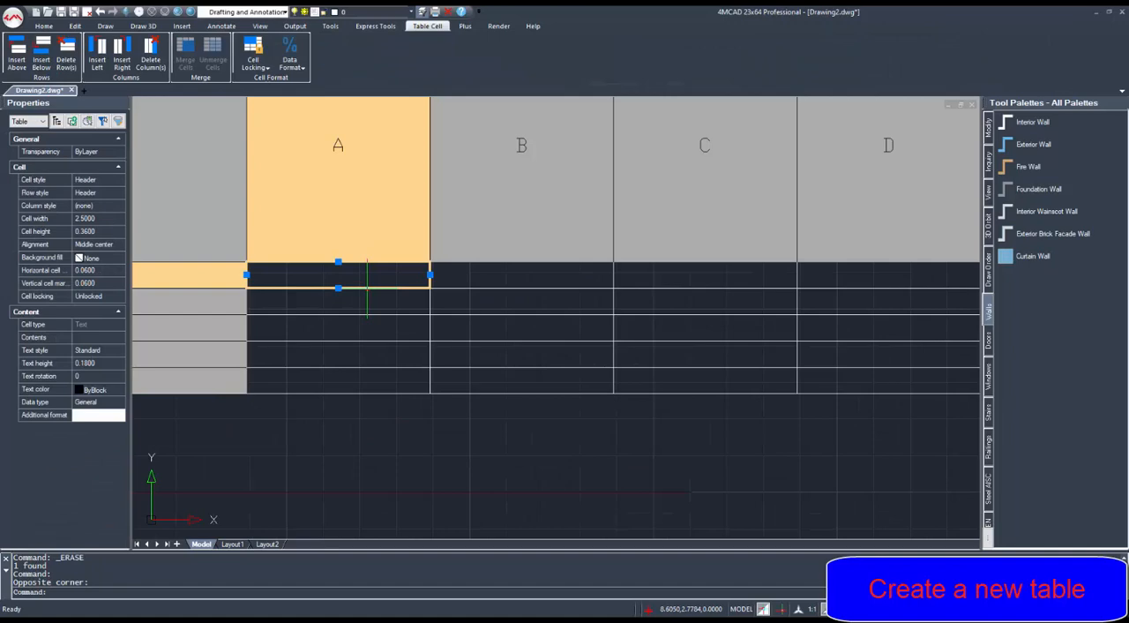
# - Enter the headings Month, Income, Expences and profit, and fill the row below with Jan, 1 and 0.5
pyautogui.doubleClick(367, 288)
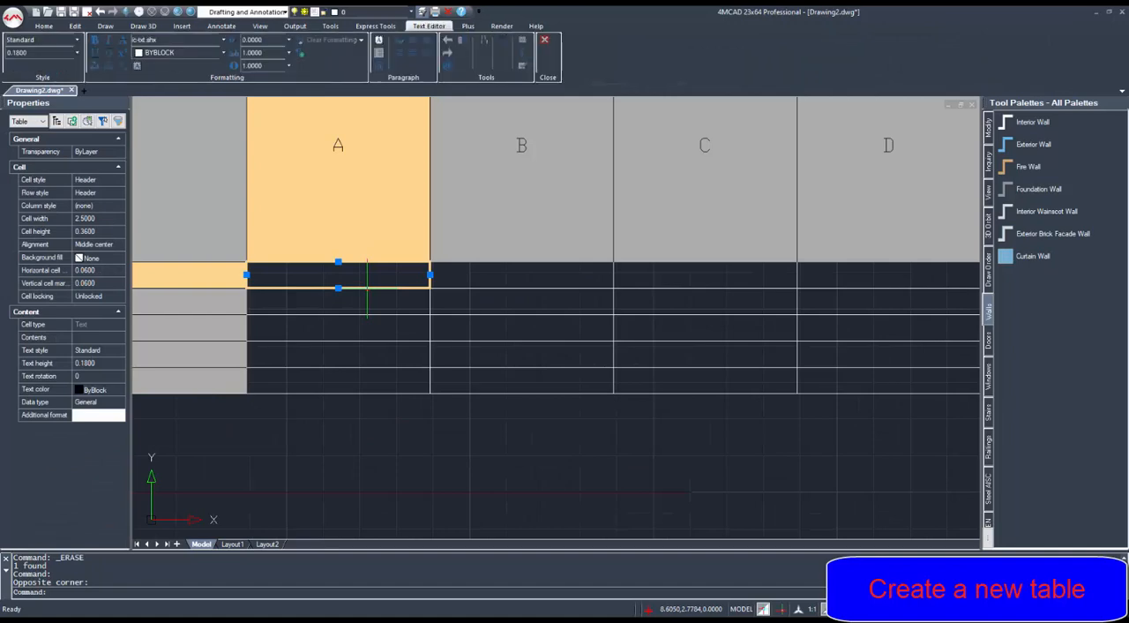
pyautogui.write('onth')
pyautogui.click(353, 304)
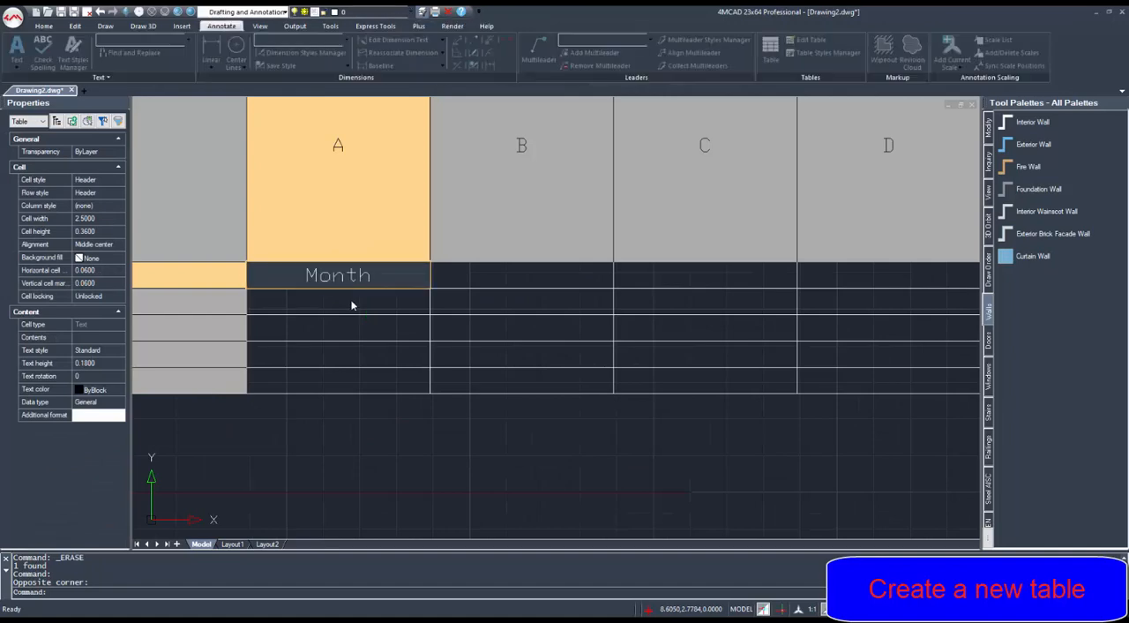
pyautogui.click(355, 299)
pyautogui.click(366, 300)
pyautogui.doubleClick(370, 300)
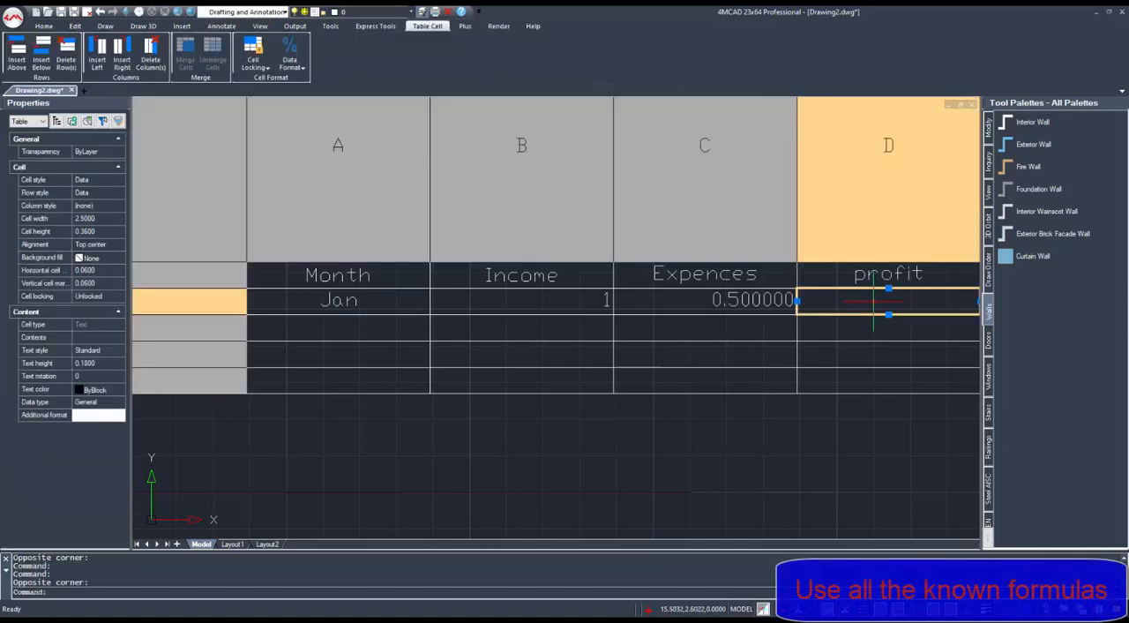
# - Calculate January's profit in cell D2 with the formula B2-C2
pyautogui.doubleClick(874, 302)
pyautogui.write('B2-C2')
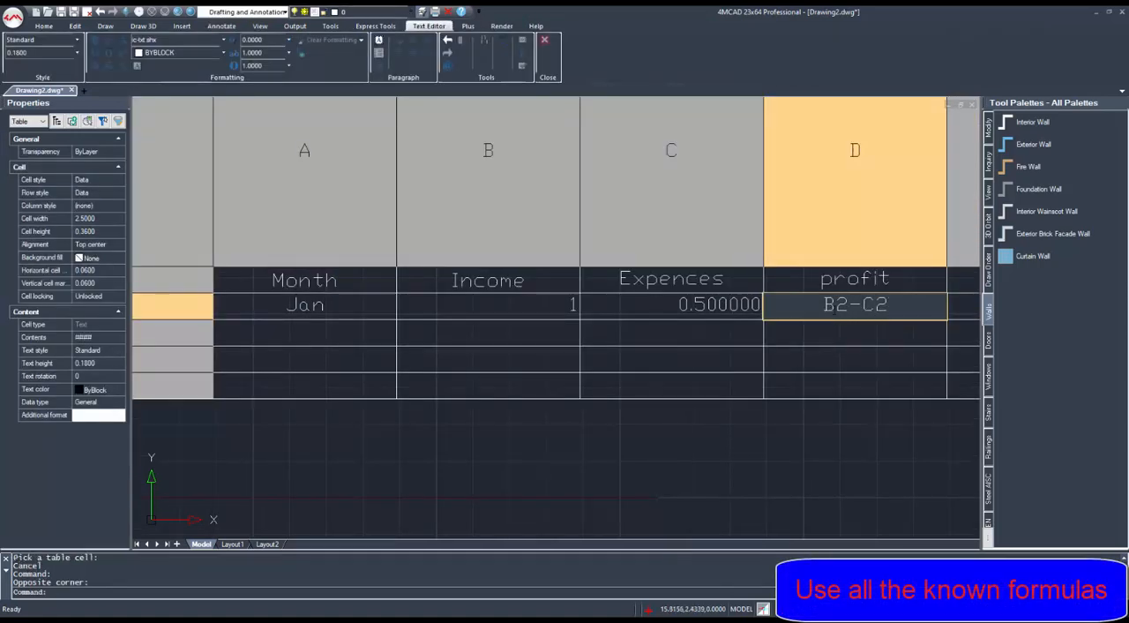
pyautogui.press('Return')
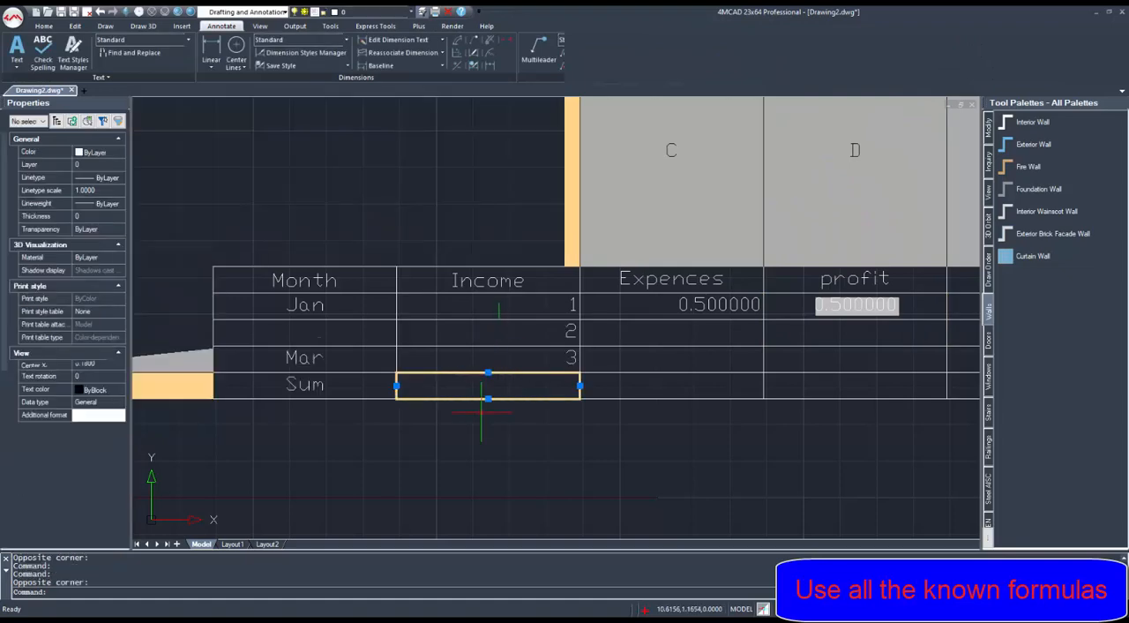
# - Add Feb and Mar rows with incomes 2 and 3, and a Sum row totalling the Income column with a sum formula
pyautogui.write('=sum(B2:B')
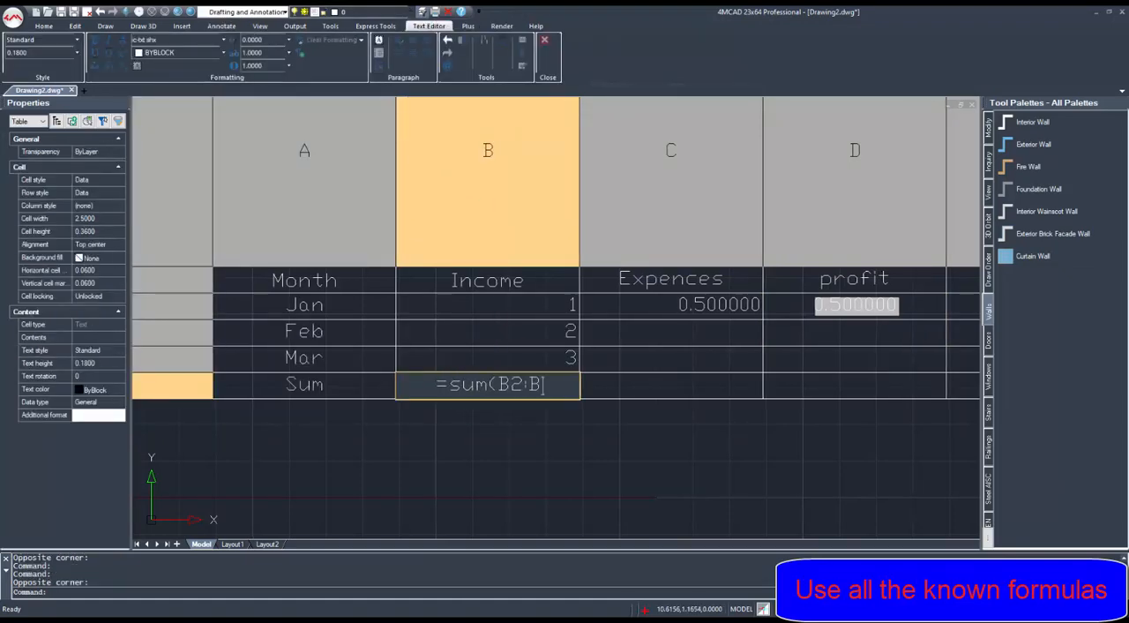
pyautogui.write(')')
pyautogui.press('Return')
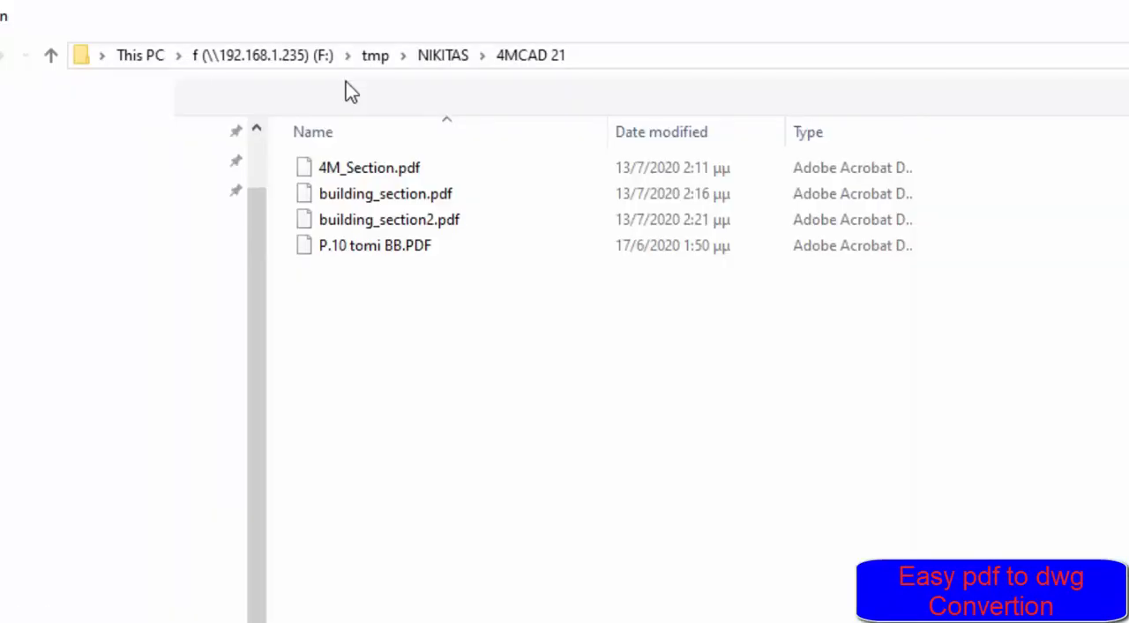
# - Convert 4M_Section.pdf to a building section DWG file and view the converted drawing
pyautogui.click(255, 99)
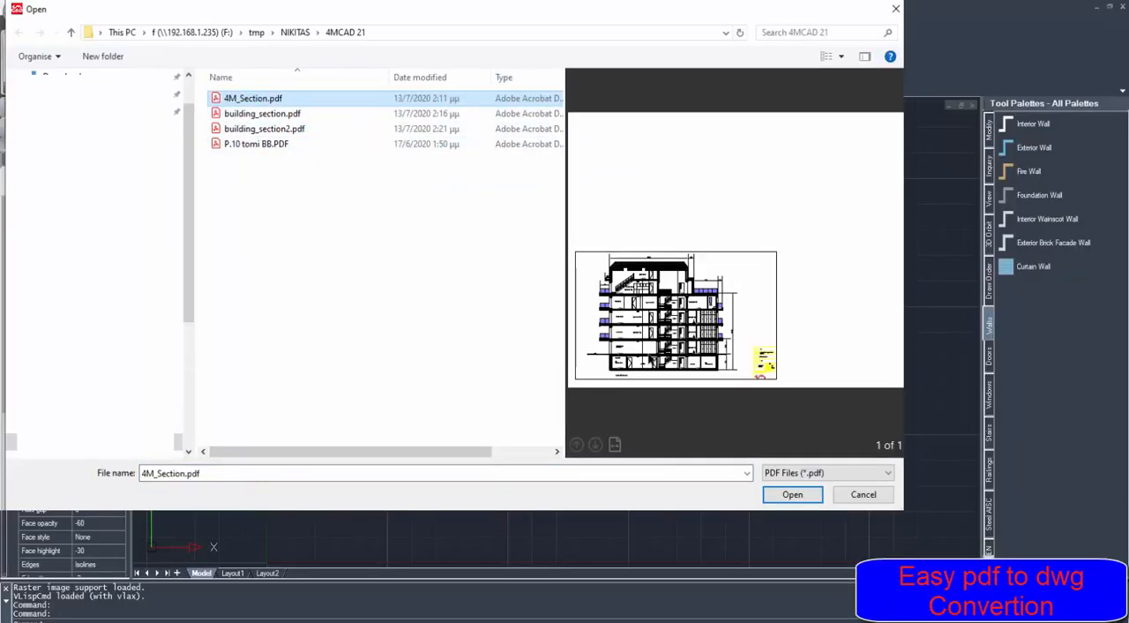
pyautogui.click(792, 494)
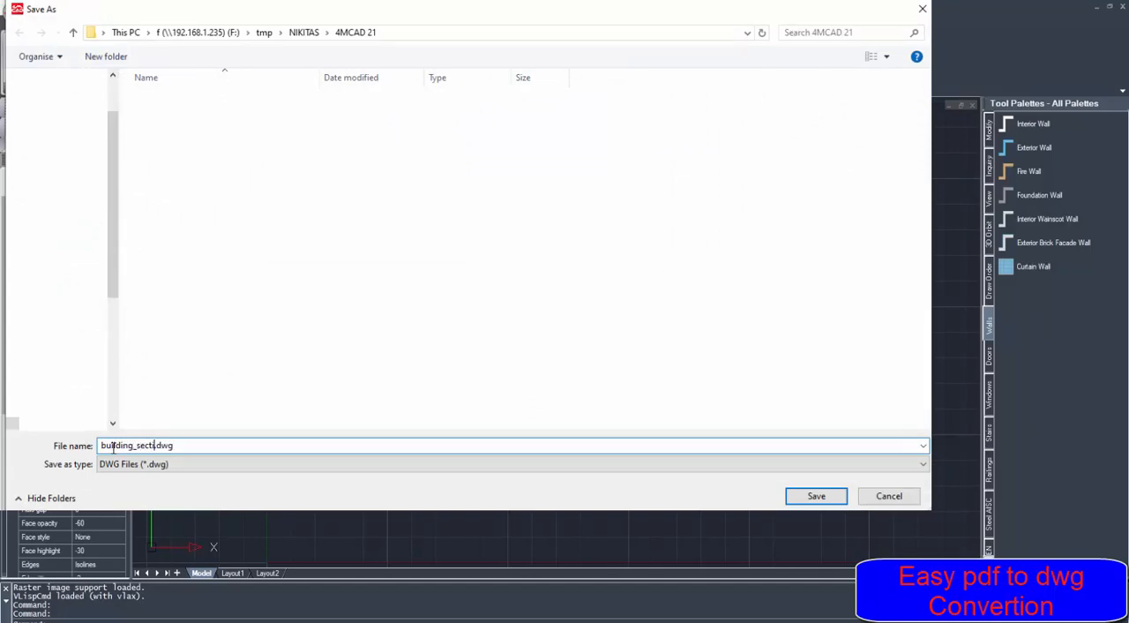
pyautogui.click(805, 492)
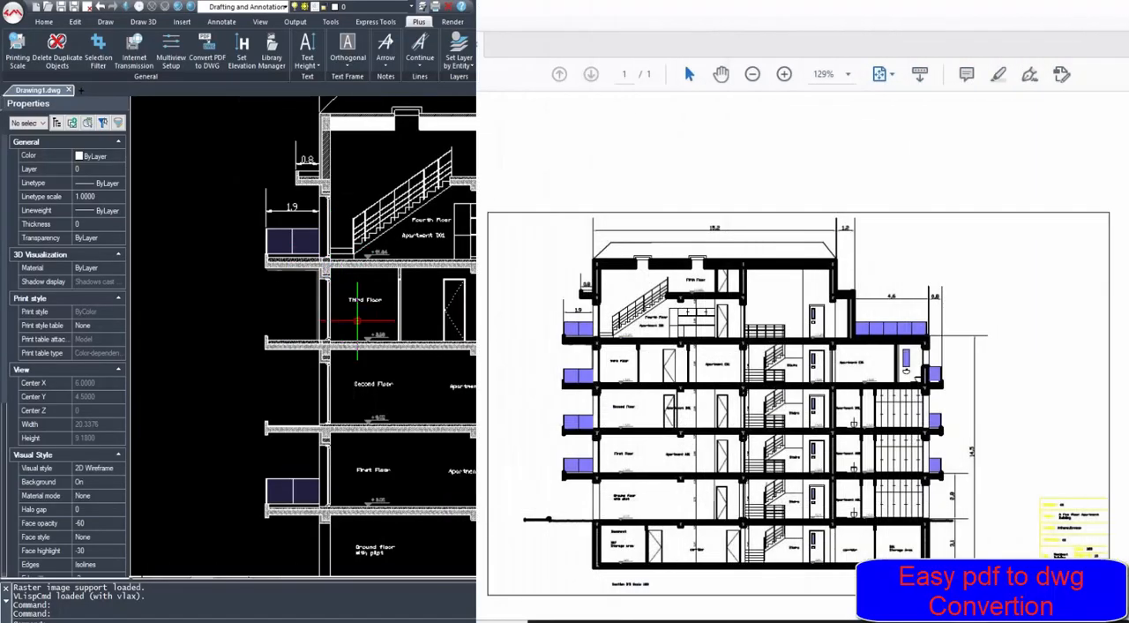
pyautogui.scroll(-3, 370, 324)
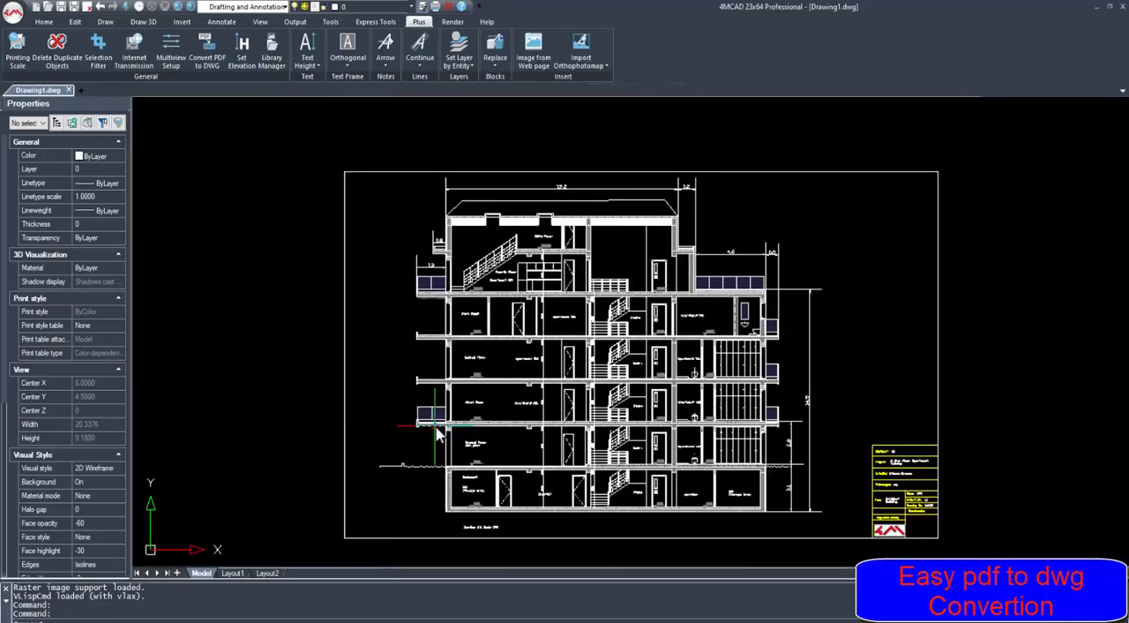
# - Copy the first-floor balcony railing up to the second- and third-floor balconies, using its lower corner at the wall as base point
pyautogui.scroll(6, 436, 432)
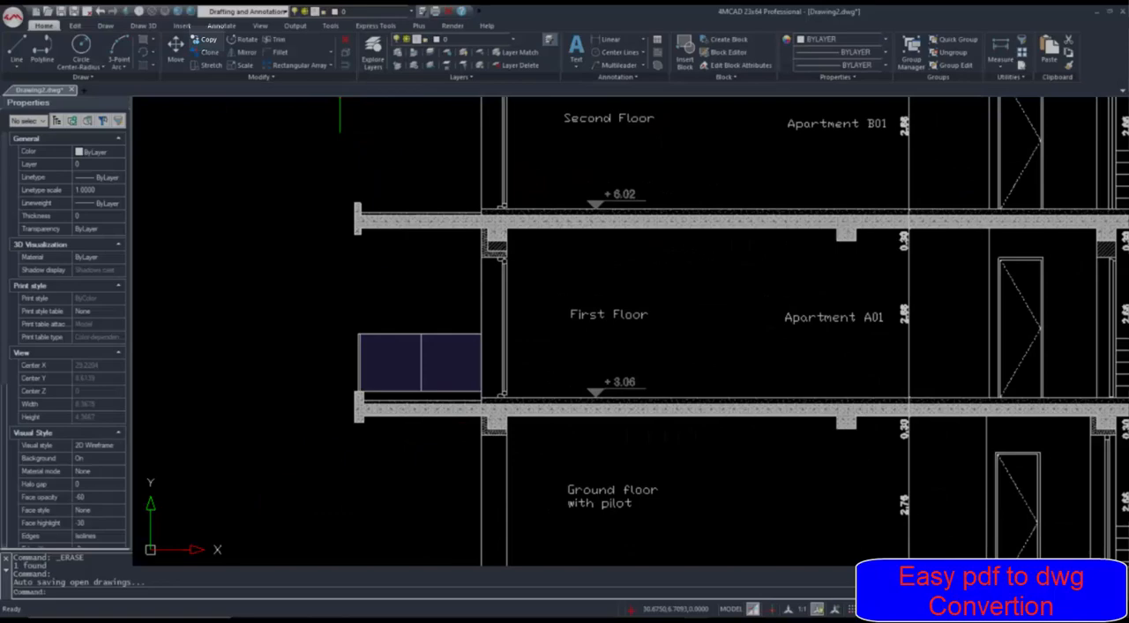
pyautogui.click(207, 40)
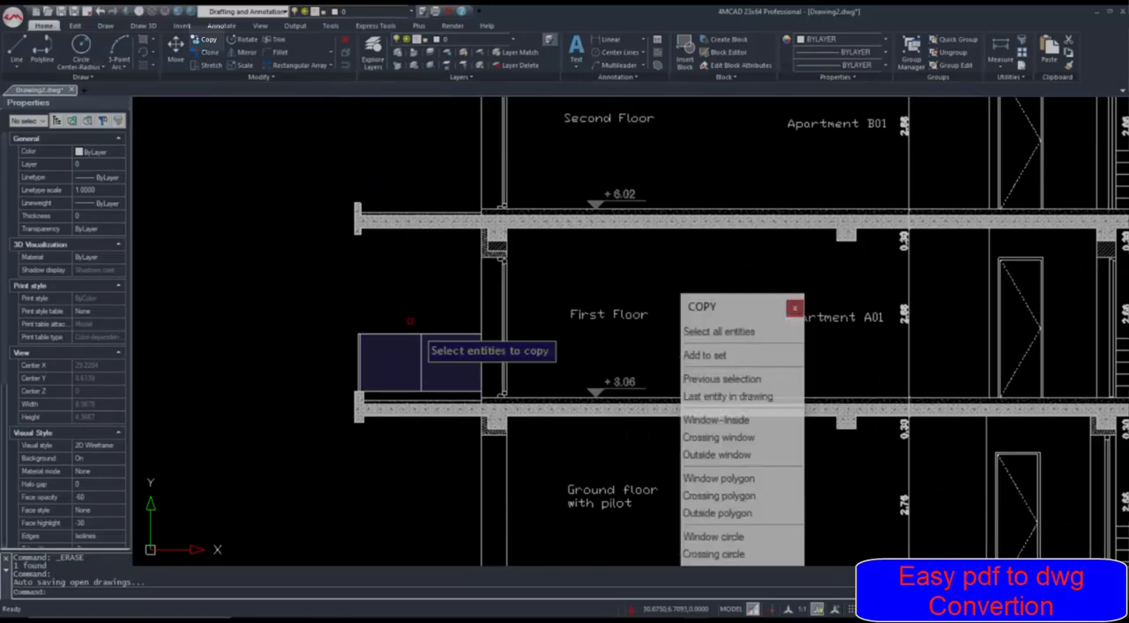
pyautogui.click(454, 316)
pyautogui.click(324, 390)
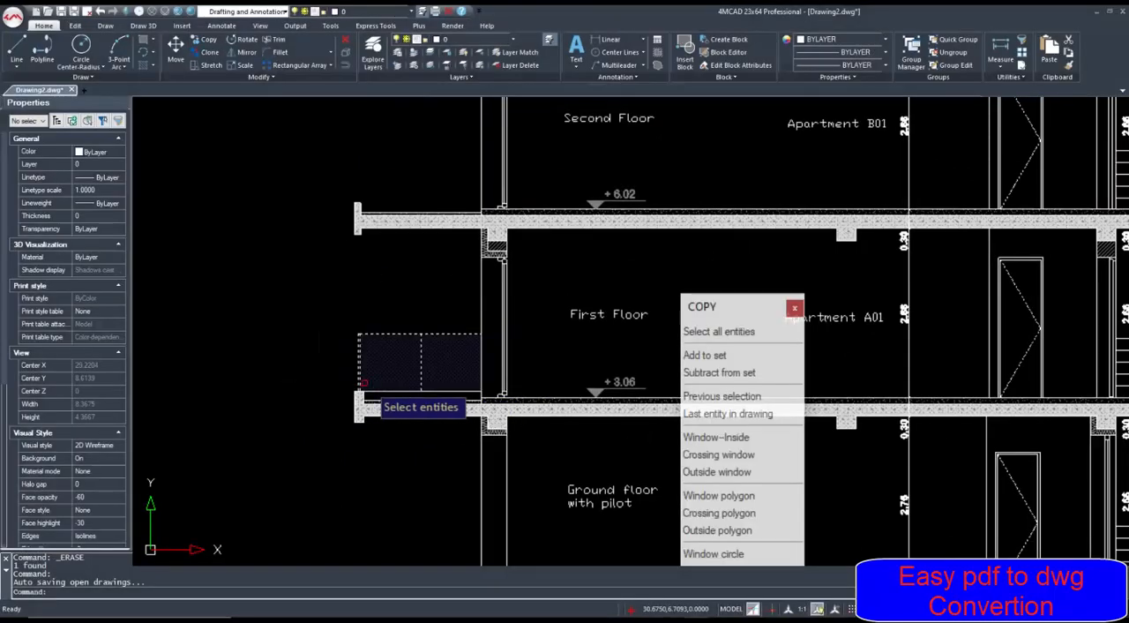
pyautogui.press('Return')
pyautogui.scroll(2, 364, 390)
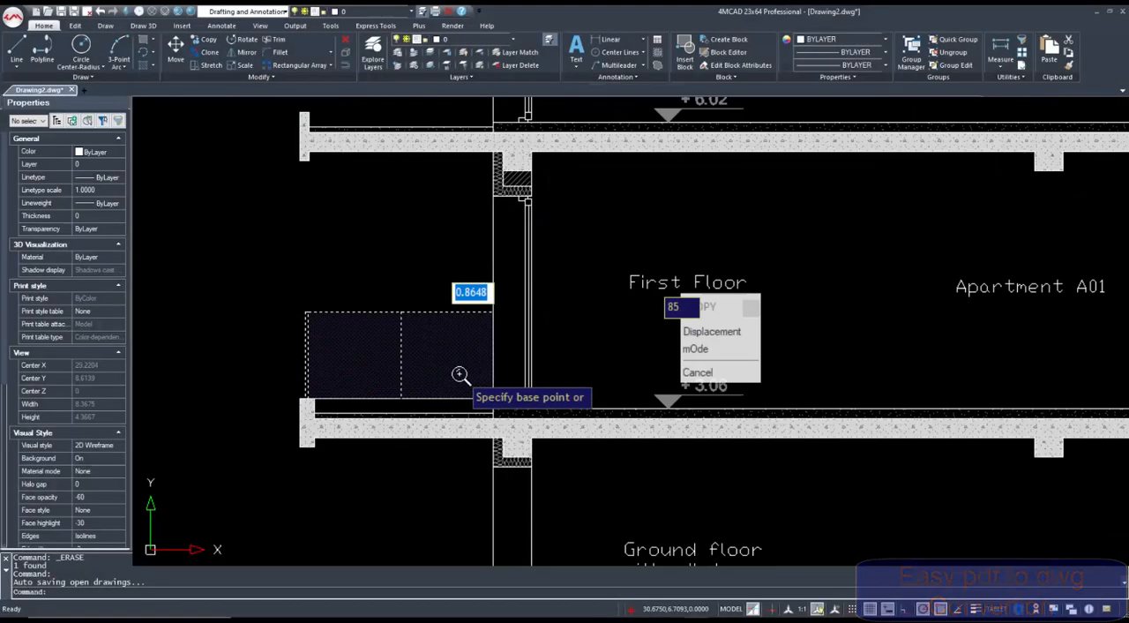
pyautogui.click(493, 399)
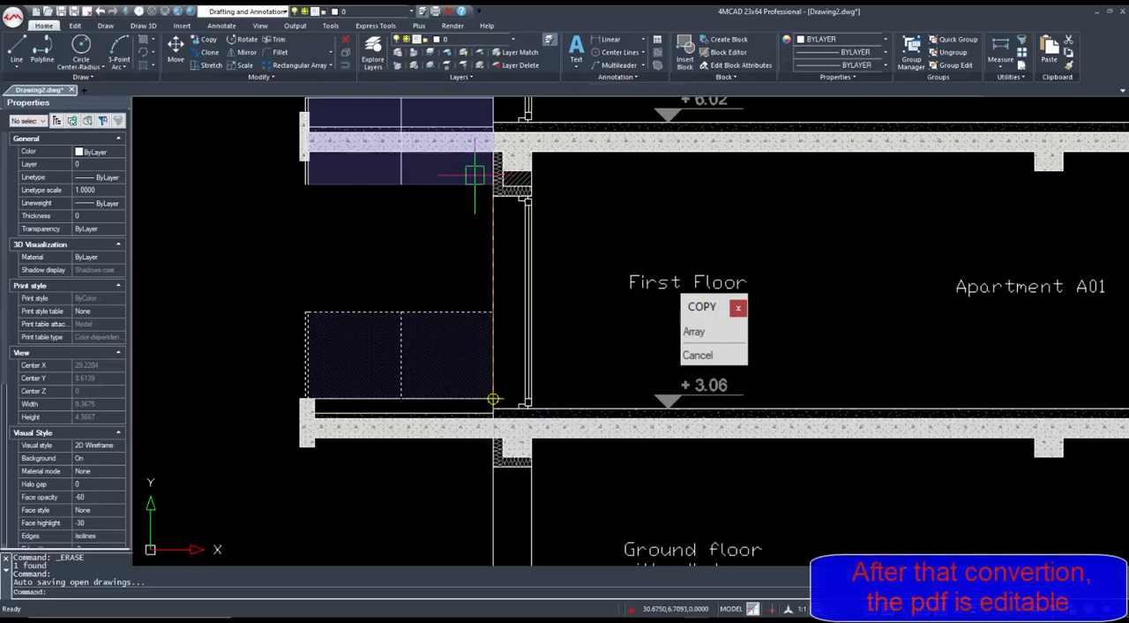
pyautogui.click(495, 119)
pyautogui.moveTo(480, 119); pyautogui.dragTo(437, 557, button='middle')
pyautogui.click(451, 267)
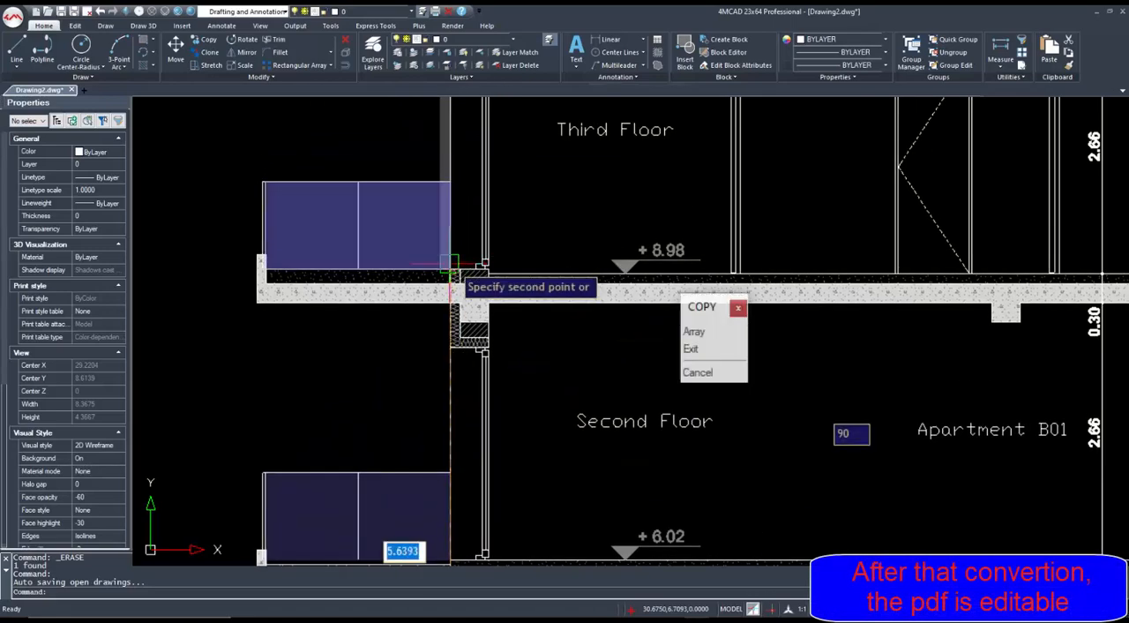
pyautogui.press('Escape')
# - Mirror the second-floor apartment door and its adjacent wall line about the vertical dimension line beside Apartment B01, keeping the originals
pyautogui.scroll(-3, 682, 277)
pyautogui.moveTo(877, 353); pyautogui.dragTo(587, 348, button='middle')
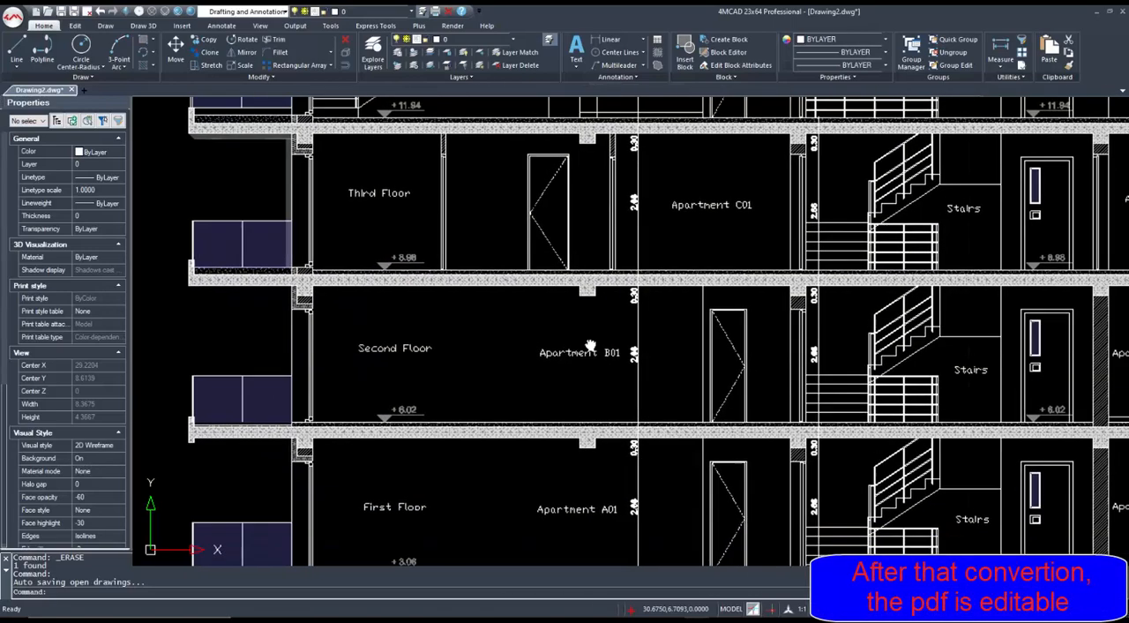
pyautogui.scroll(2, 679, 353)
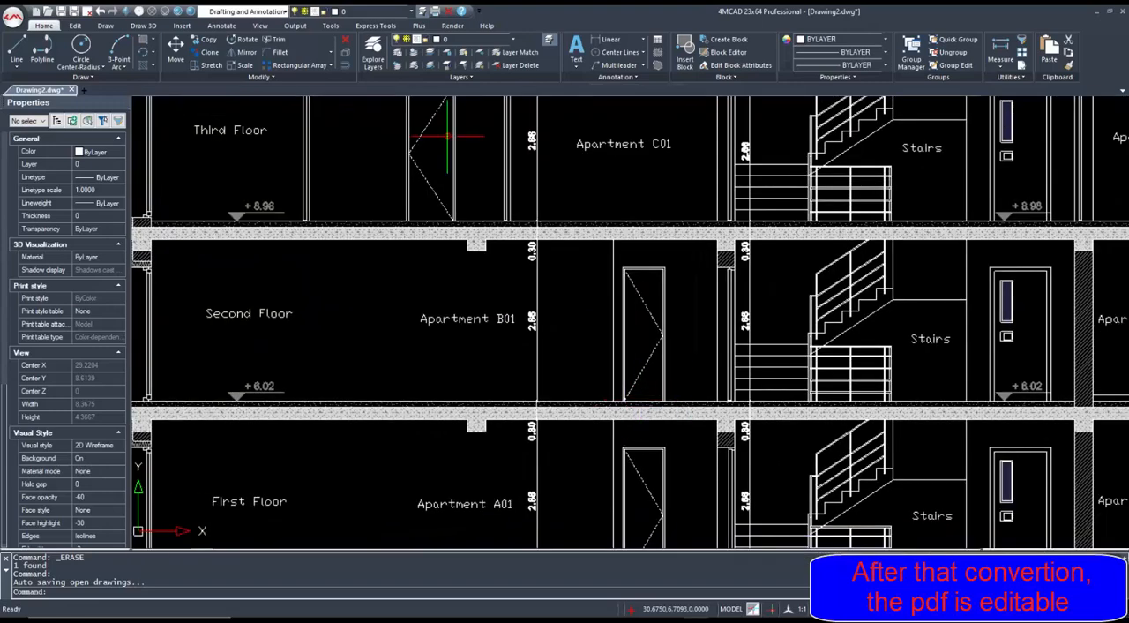
pyautogui.click(684, 387)
pyautogui.click(577, 253)
pyautogui.press('Return')
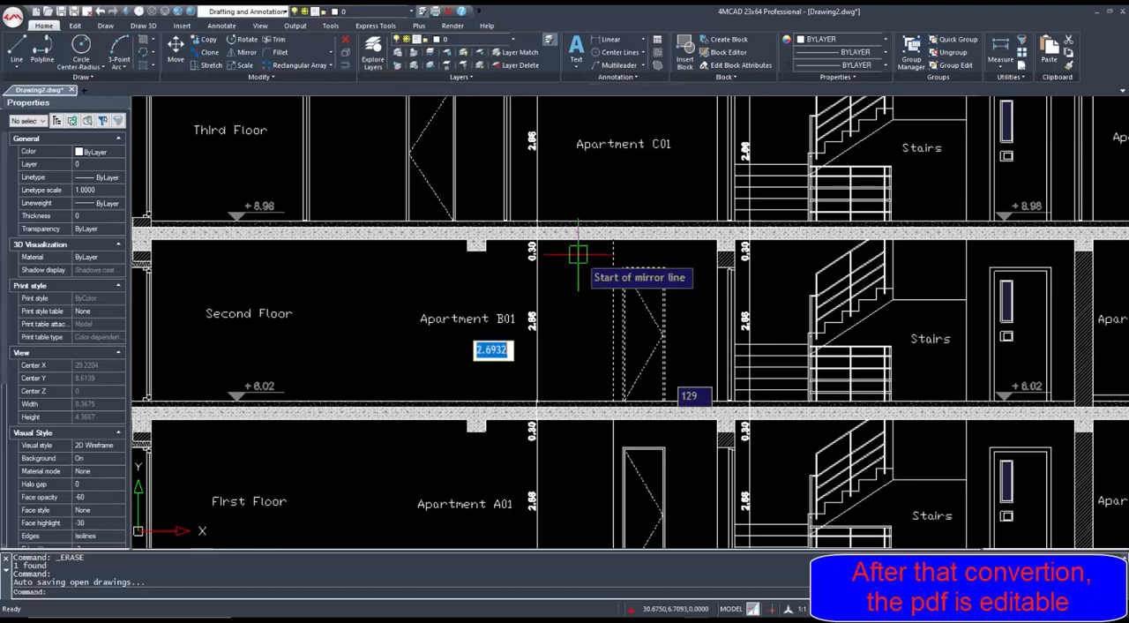
pyautogui.click(537, 240)
pyautogui.click(461, 401)
pyautogui.press('Return')
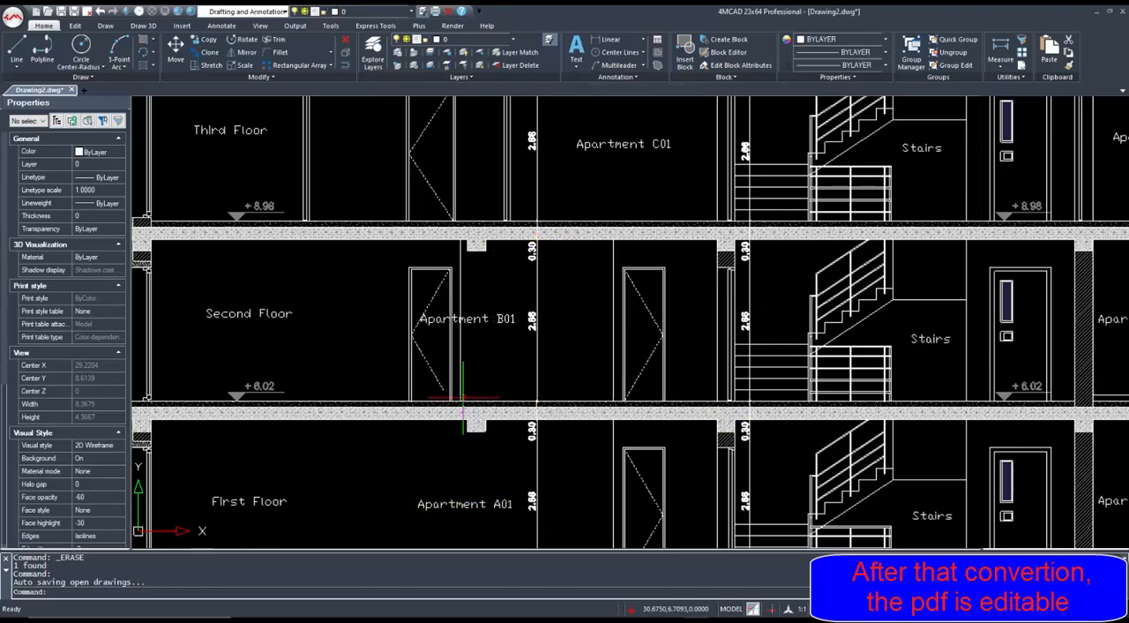
# - Offset the wall line beside the mirrored second-floor door a short distance away from the door to form a double line
pyautogui.scroll(4, 443, 320)
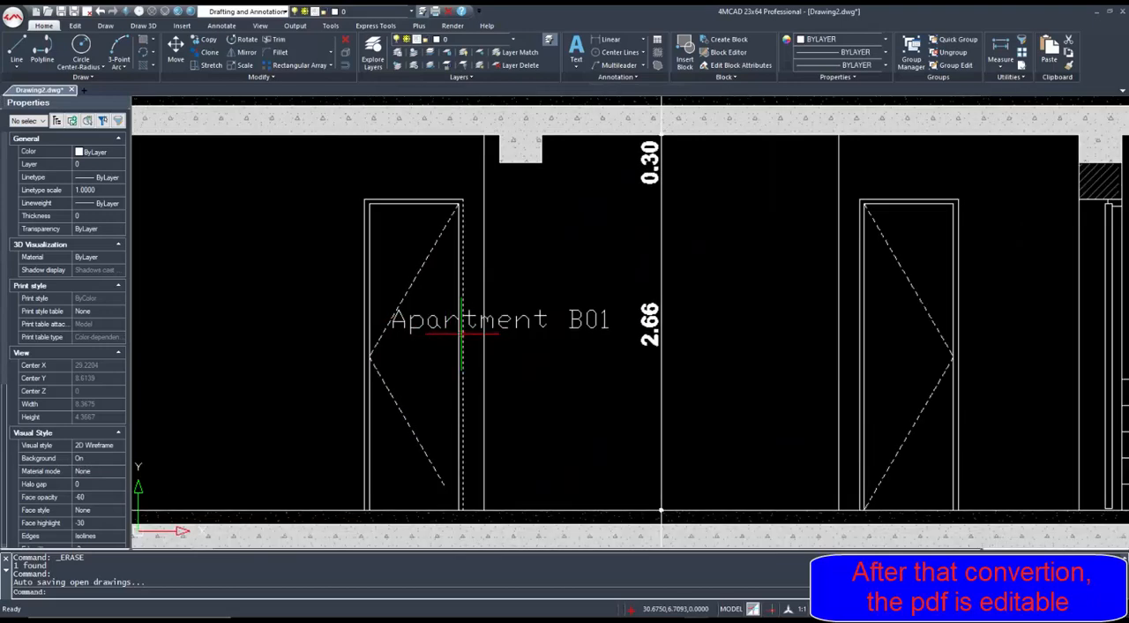
pyautogui.keyDown('shift'); pyautogui.moveTo(462, 334); pyautogui.dragTo(472, 336, button='middle'); pyautogui.keyUp('shift')
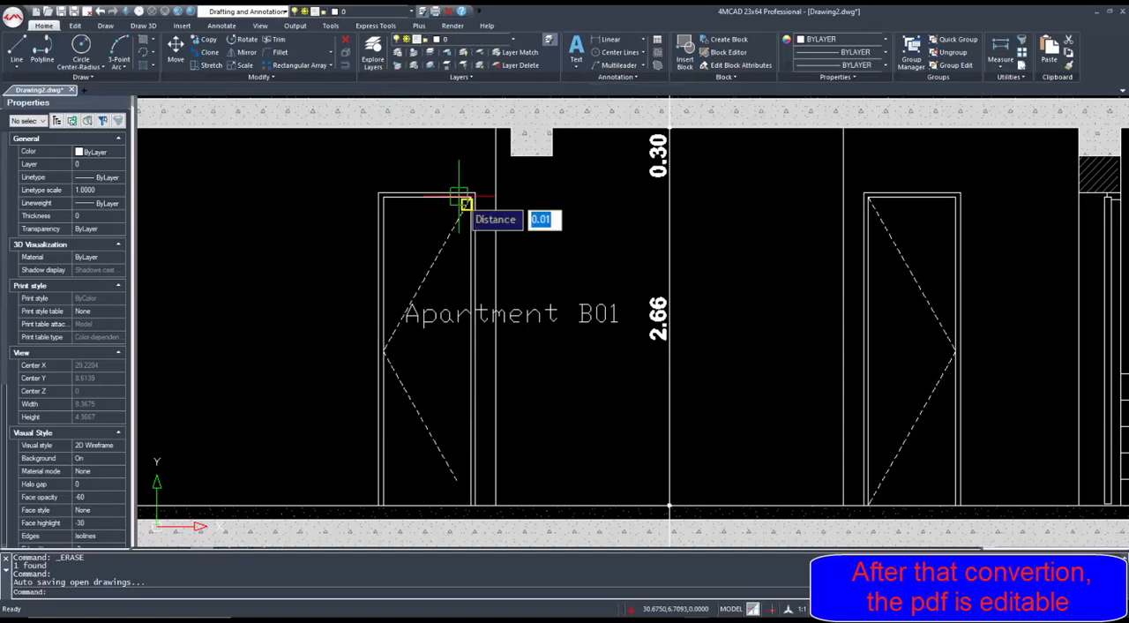
pyautogui.click(494, 254)
pyautogui.click(514, 255)
pyautogui.press('Escape')
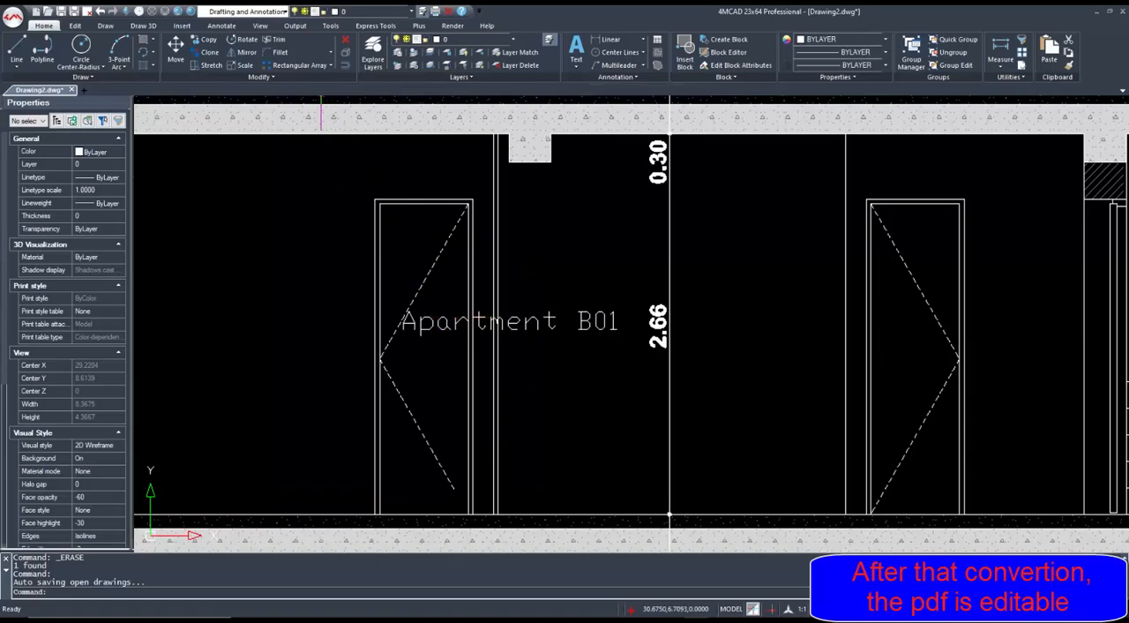
pyautogui.scroll(-5, 819, 282)
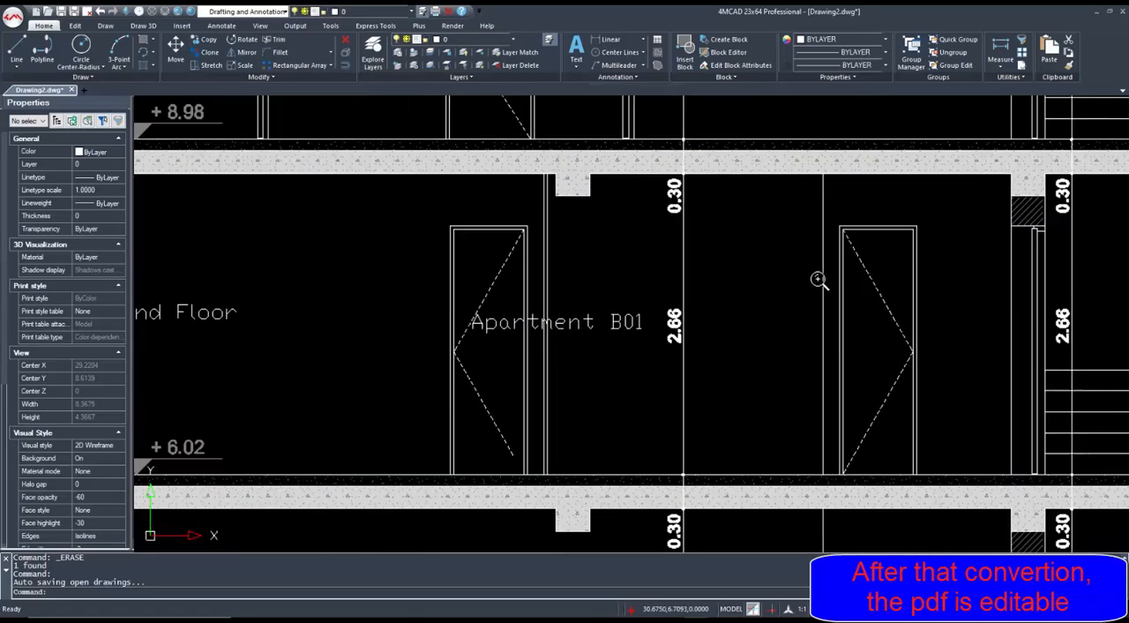
pyautogui.scroll(-8, 812, 364)
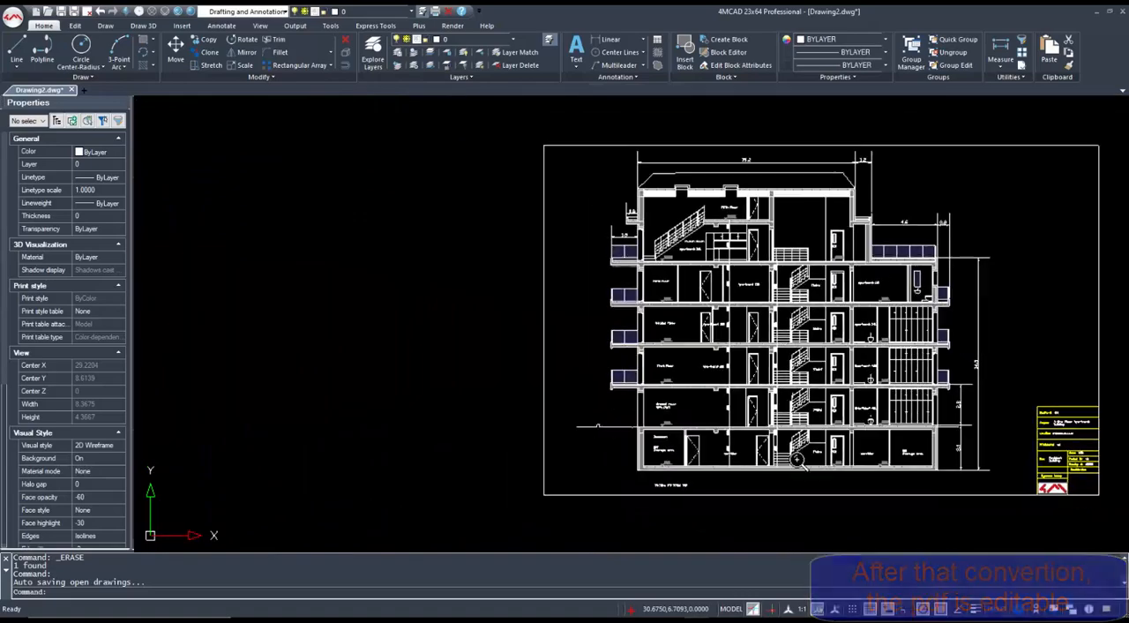